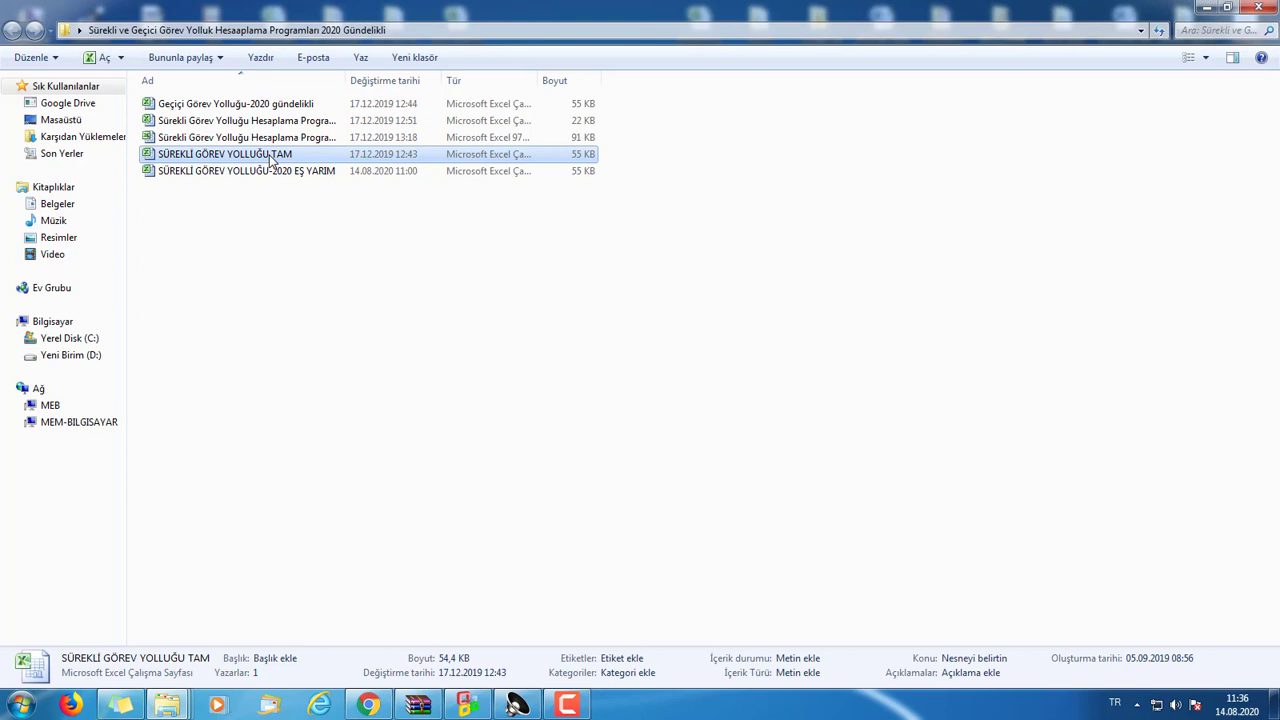
Open the SÜREKLİ GÖREV YOLLUĞU TAM workbook and go to the identity, bank and grade cells of the allowance form
{"action": "left_click", "coordinate": [288, 175]}
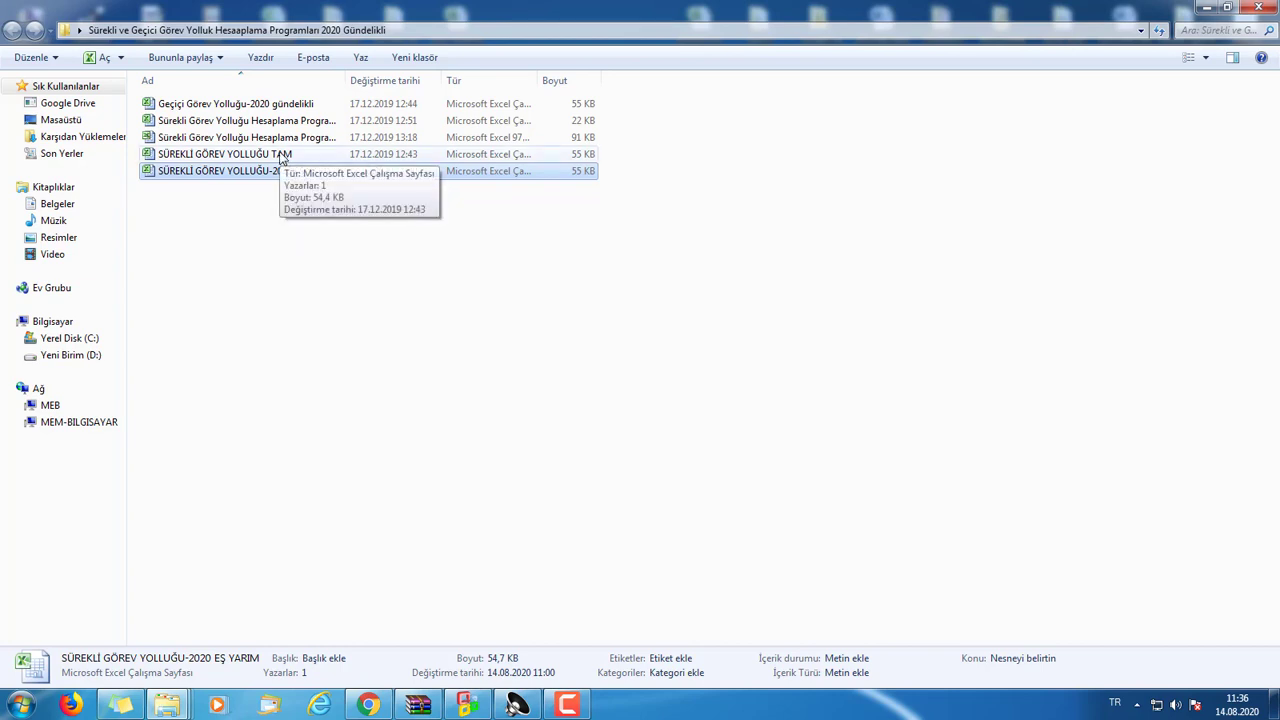
{"action": "double_click", "coordinate": [283, 157]}
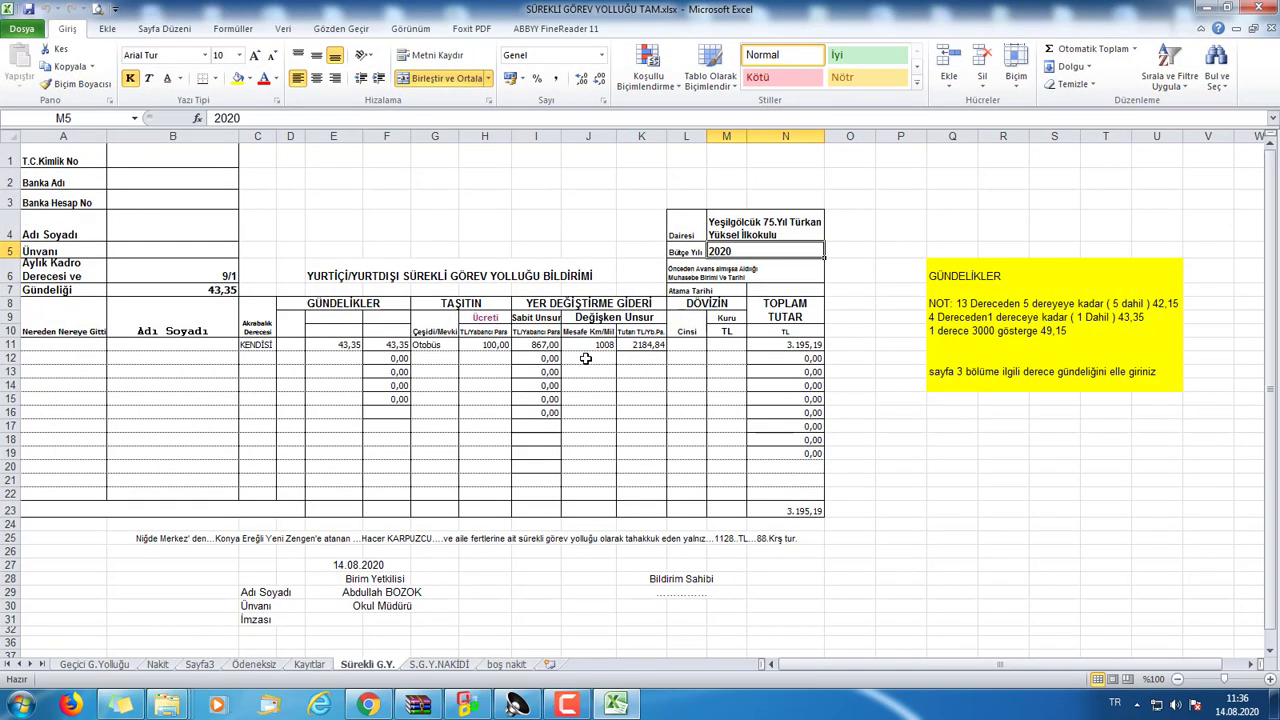
{"action": "left_click", "coordinate": [329, 373]}
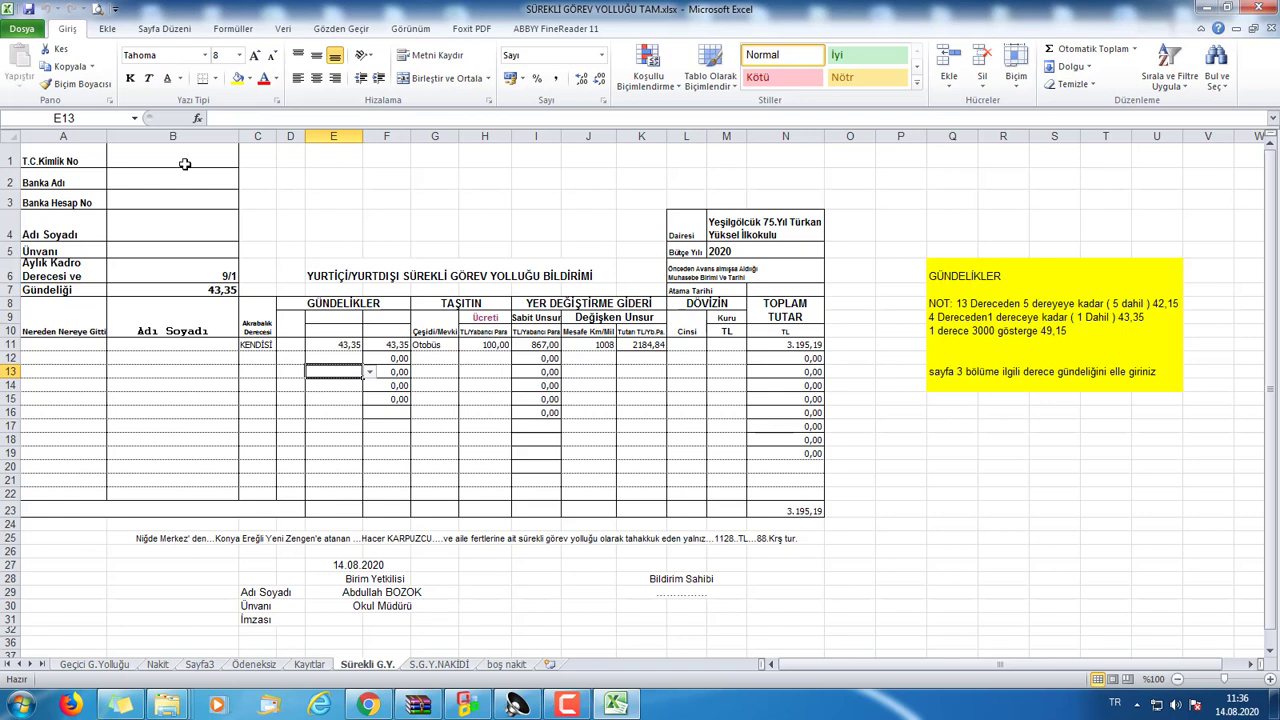
{"action": "left_click_drag", "start_coordinate": [177, 157], "coordinate": [184, 248]}
{"action": "left_click", "coordinate": [220, 272]}
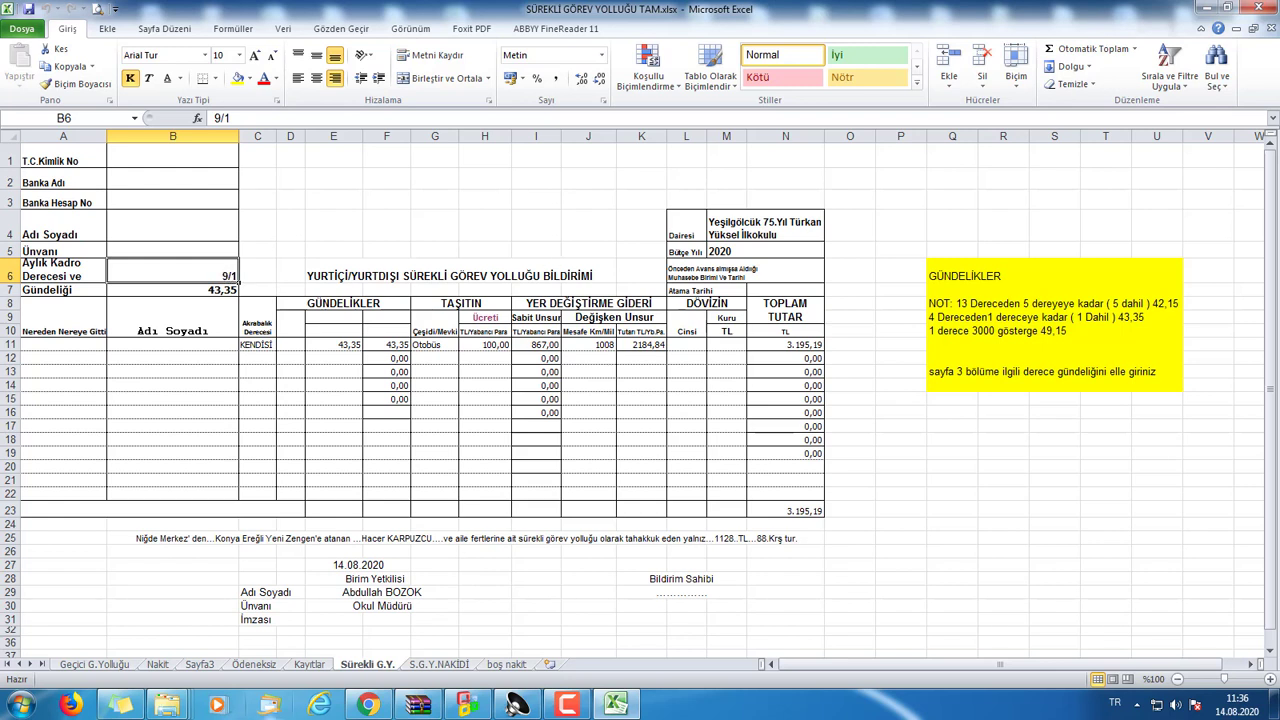
Examine the grade ranges and their matching daily allowance rates on the Sayfa3 sheet
{"action": "left_click", "coordinate": [198, 666]}
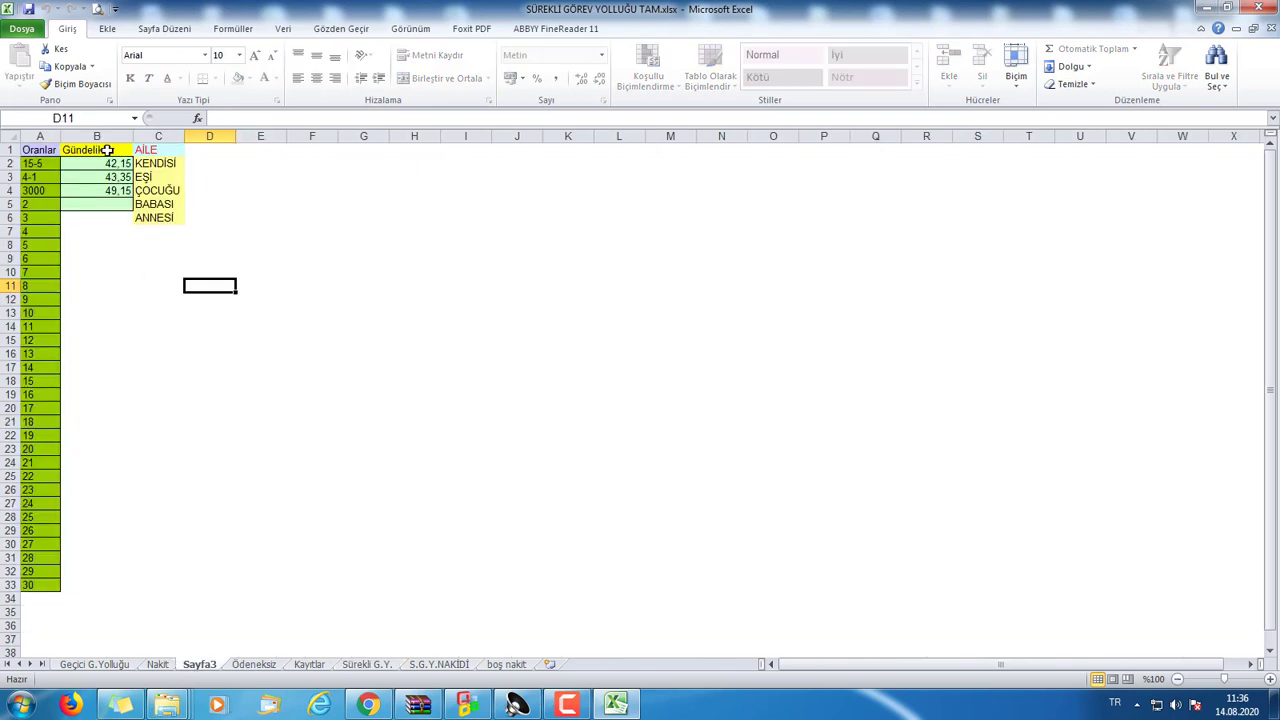
{"action": "left_click", "coordinate": [28, 163]}
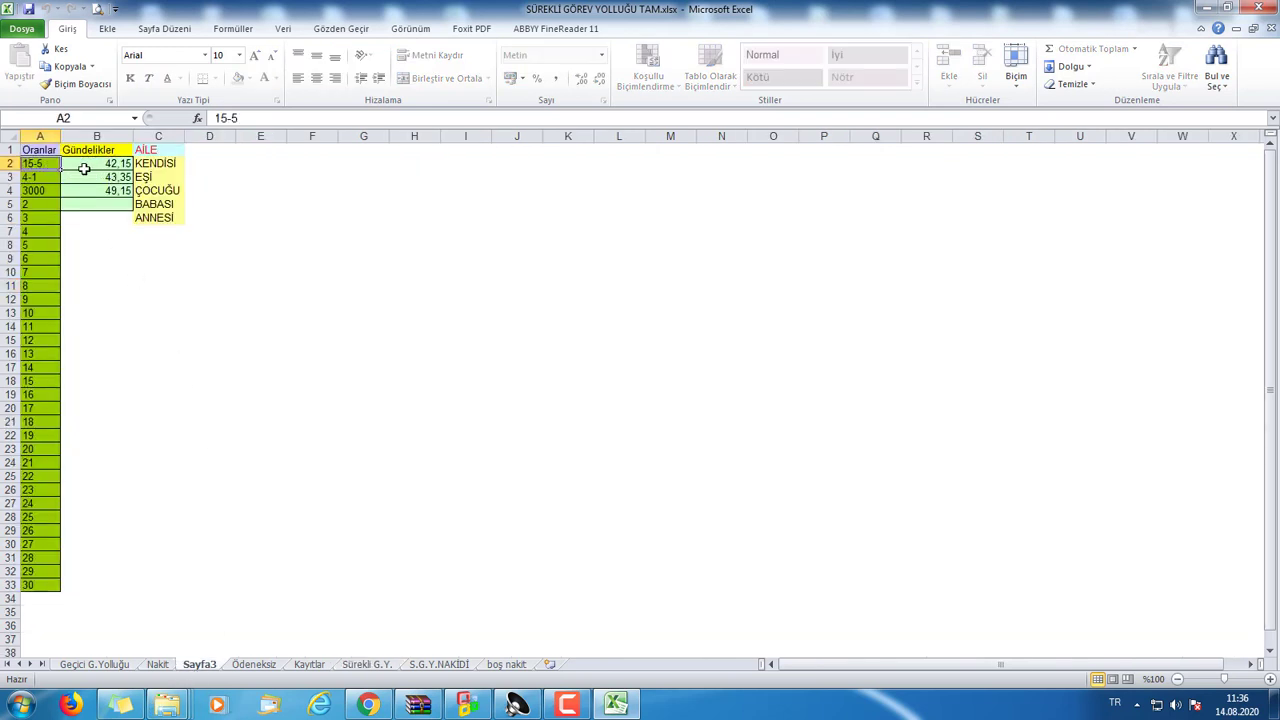
{"action": "left_click", "coordinate": [28, 177]}
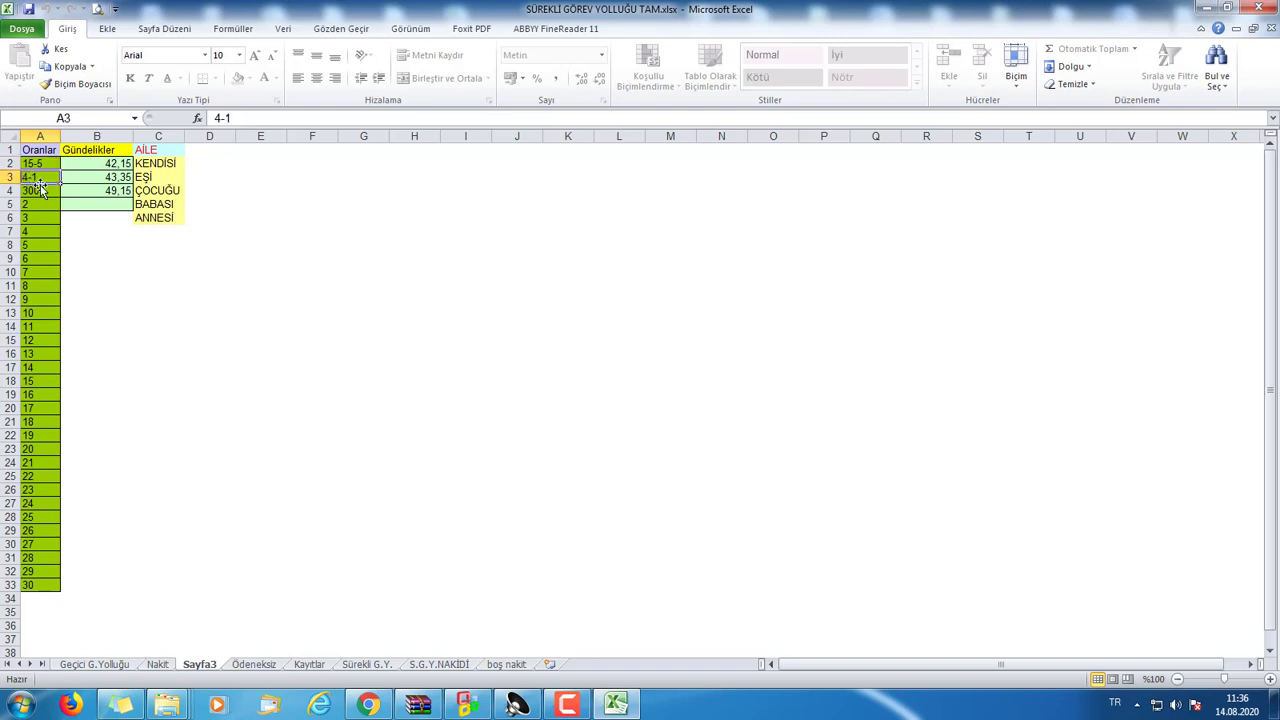
{"action": "left_click", "coordinate": [108, 178]}
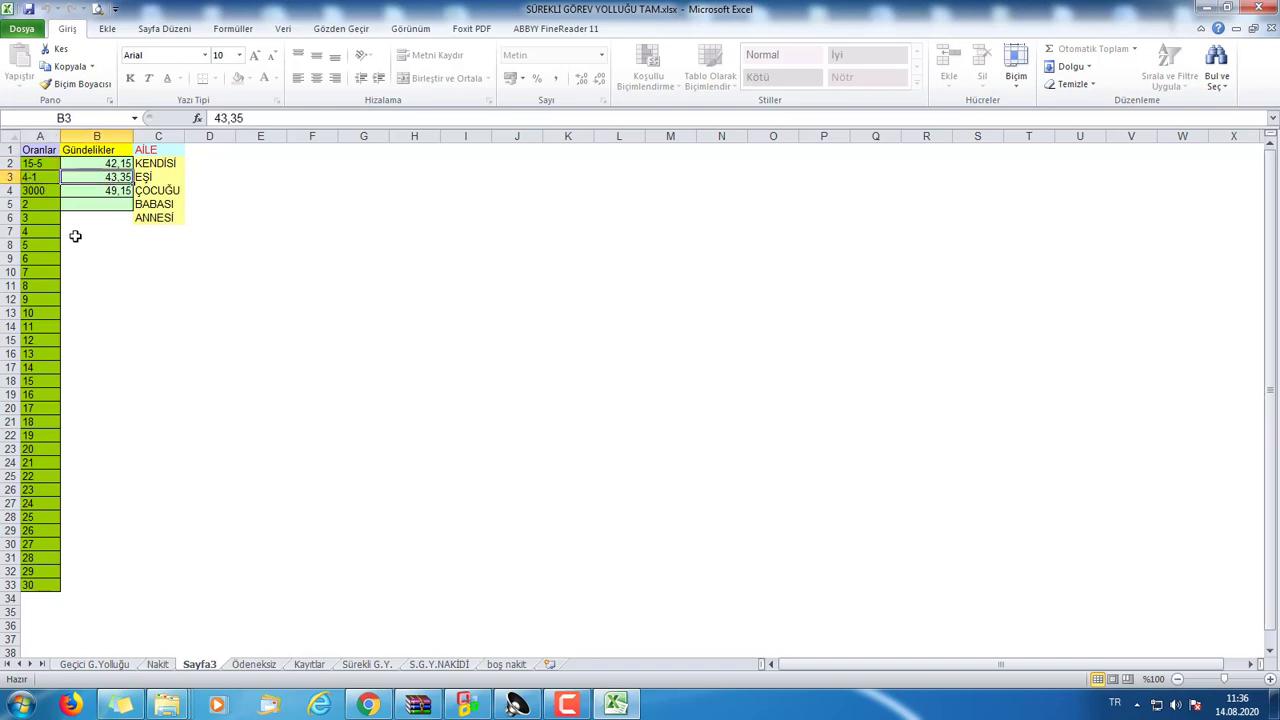
{"action": "left_click", "coordinate": [35, 192]}
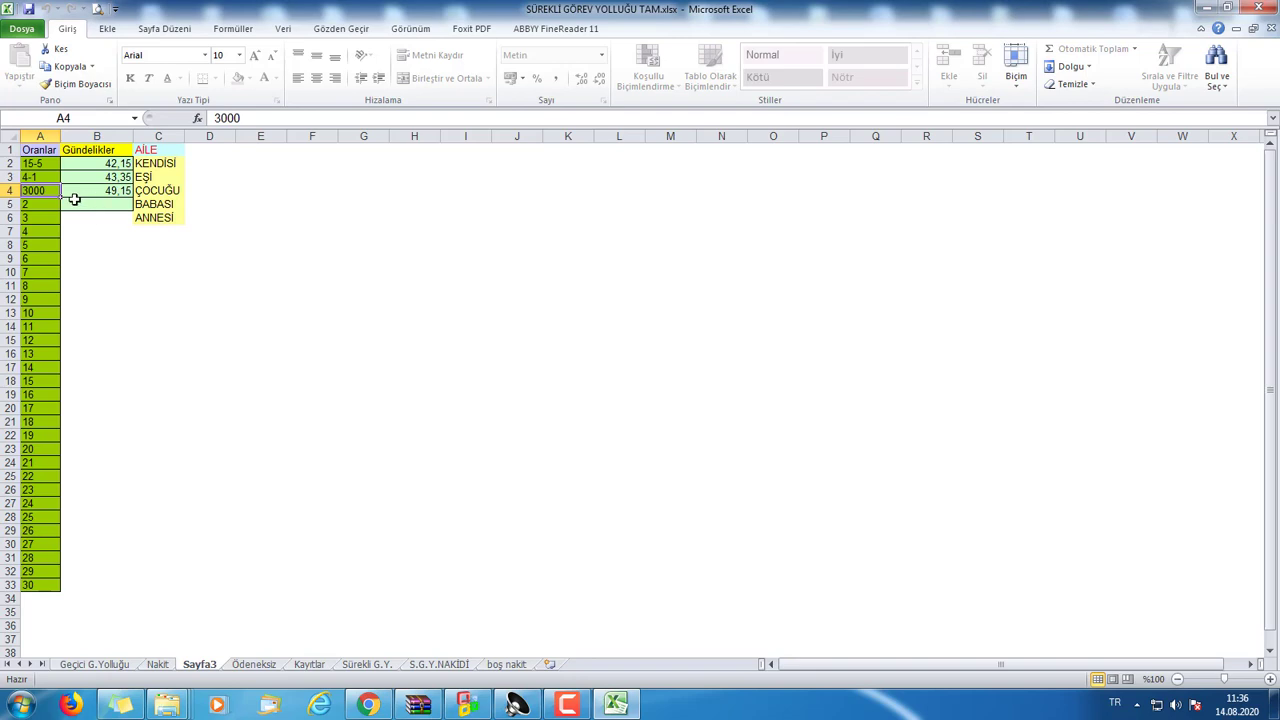
{"action": "left_click", "coordinate": [117, 191]}
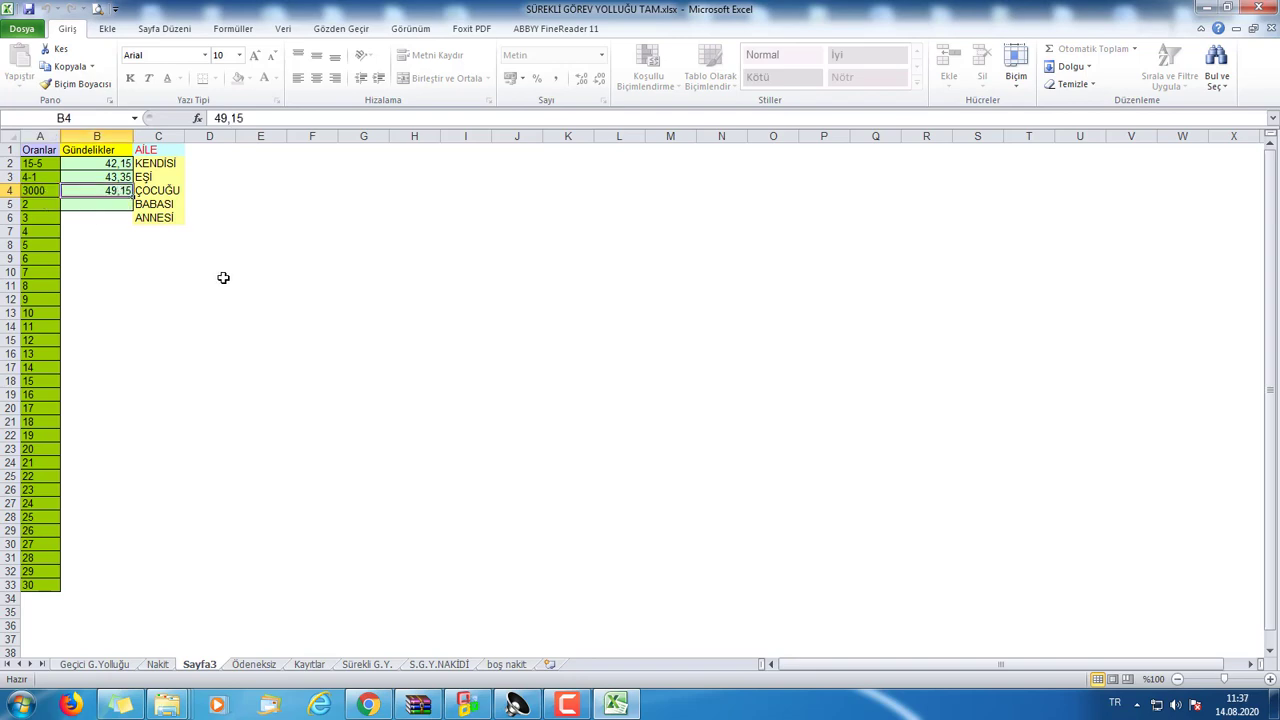
{"action": "left_click_drag", "start_coordinate": [108, 163], "coordinate": [113, 204]}
On the Sürekli G.Y. sheet, set the daily allowance (Gündeliği) to 42,15 and the monthly grade to 7,2
{"action": "left_click", "coordinate": [366, 665]}
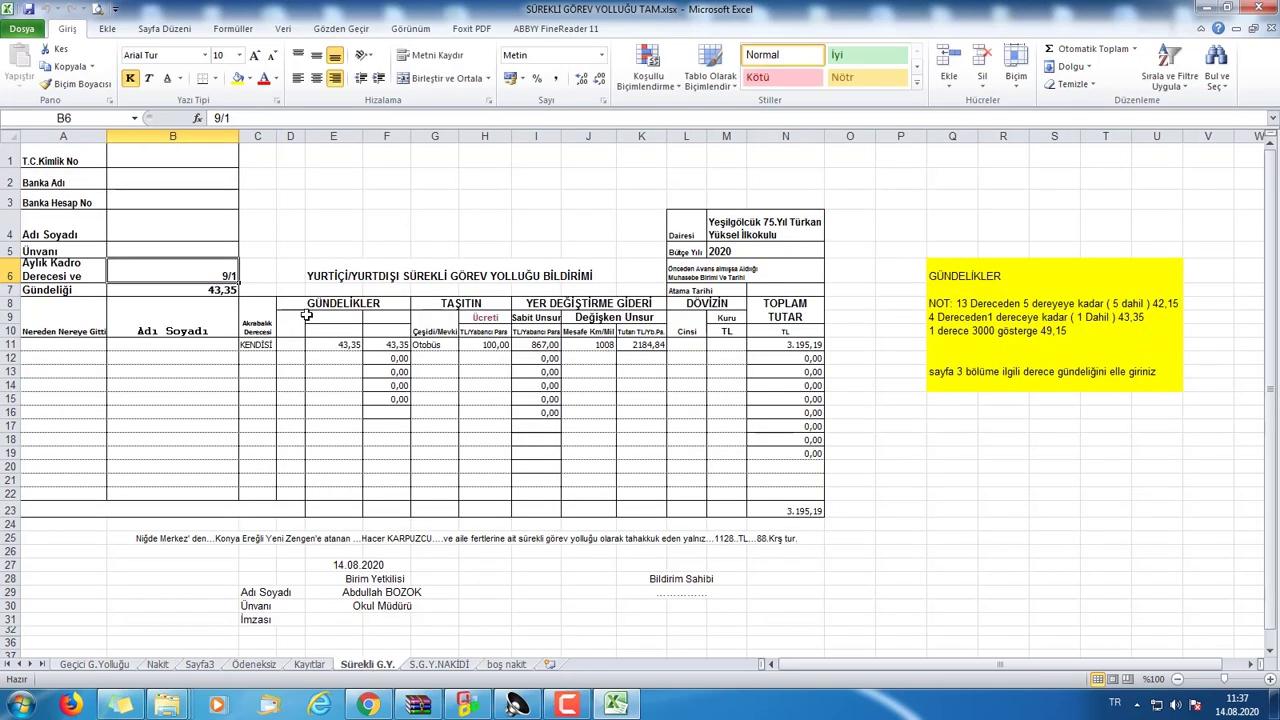
{"action": "left_click", "coordinate": [228, 291]}
{"action": "left_click", "coordinate": [245, 290]}
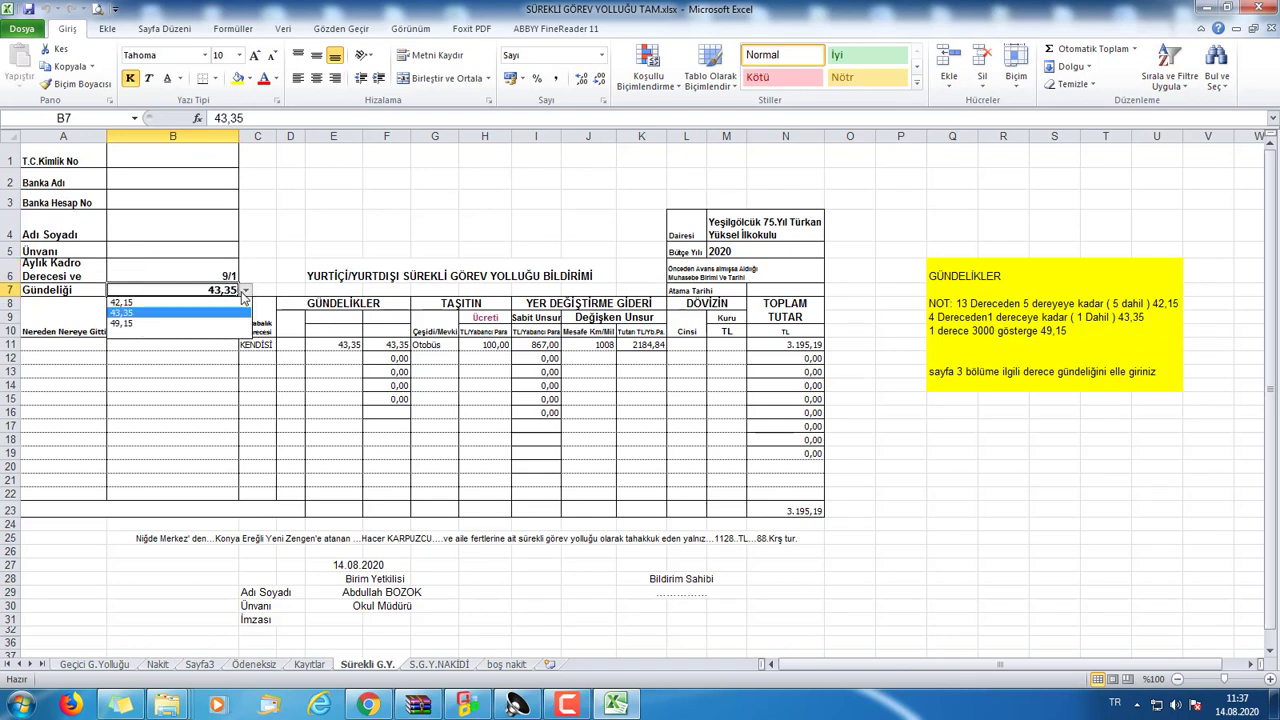
{"action": "left_click", "coordinate": [187, 305]}
{"action": "left_click", "coordinate": [228, 277]}
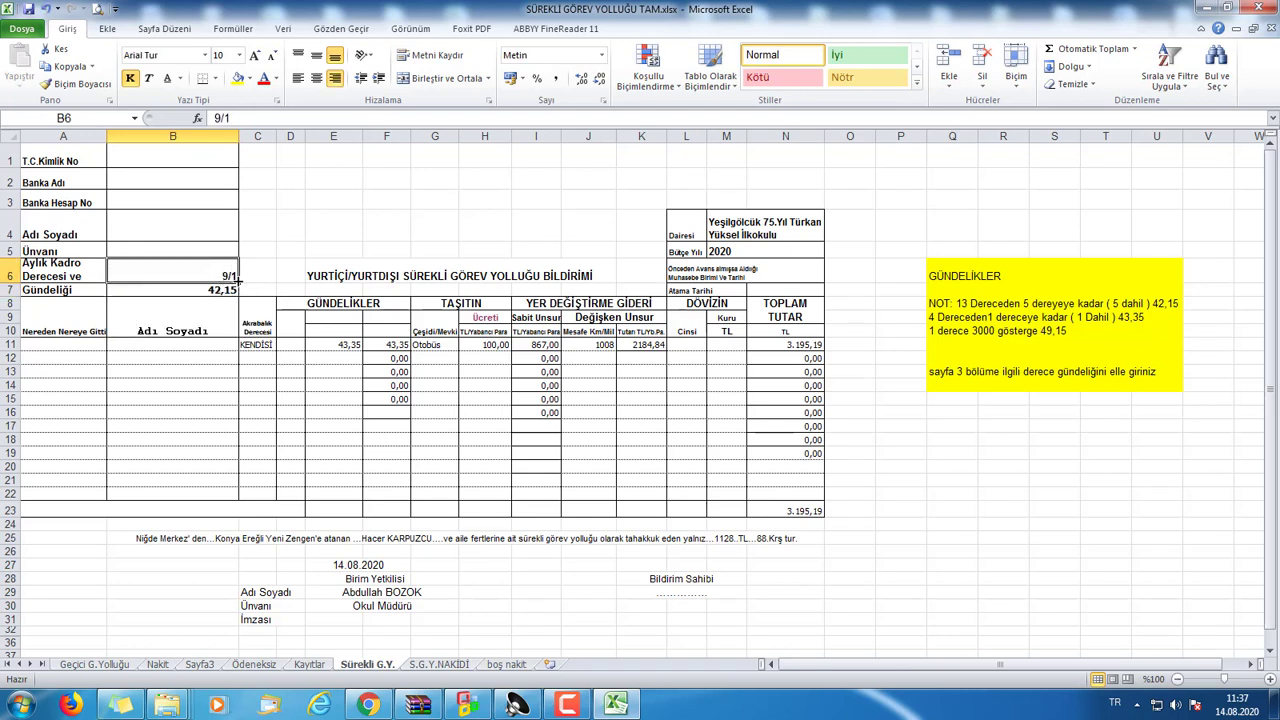
{"action": "type", "text": "7,2"}
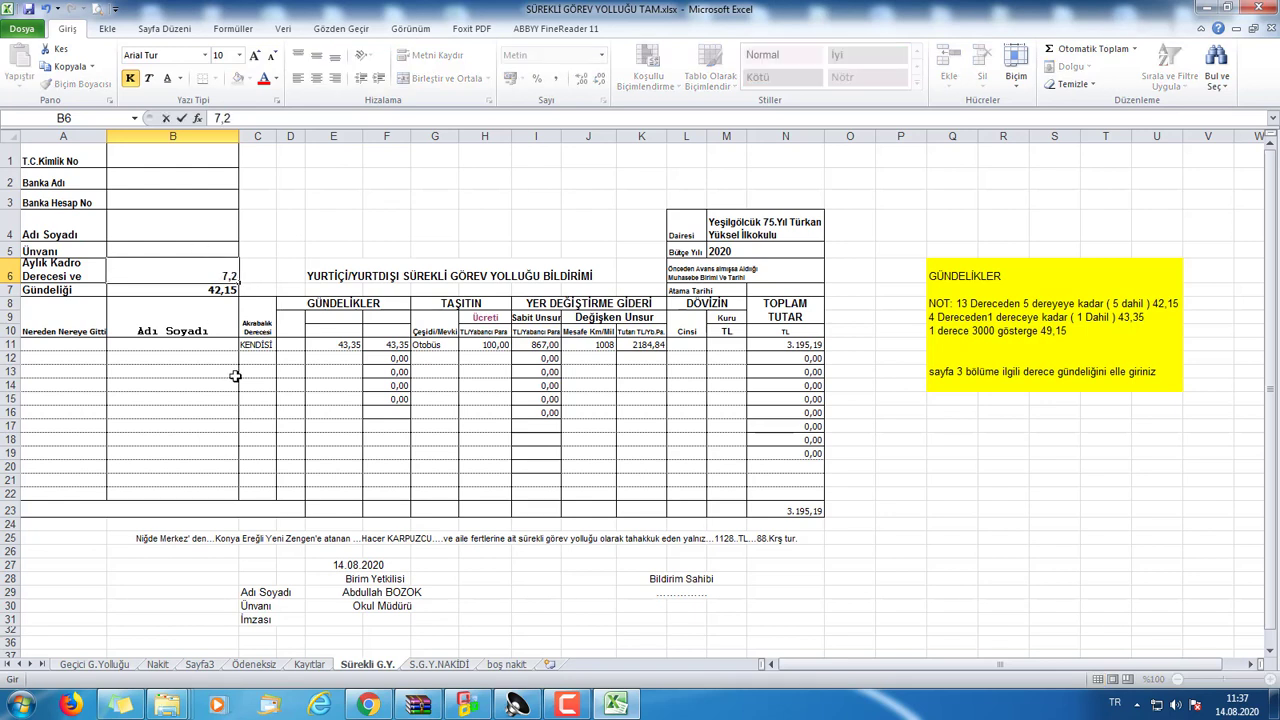
{"action": "left_click", "coordinate": [238, 373]}
{"action": "left_click", "coordinate": [225, 291]}
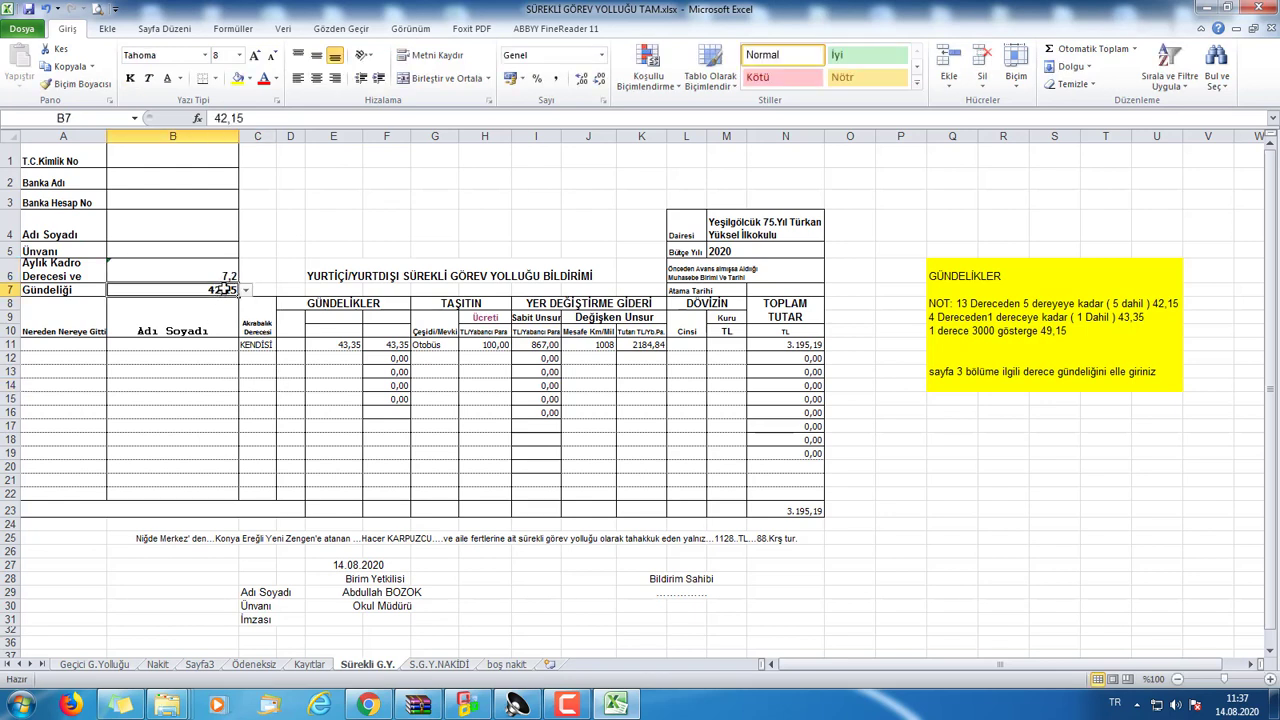
{"action": "left_click", "coordinate": [245, 291]}
{"action": "left_click", "coordinate": [140, 303]}
Change the monthly grade in B6 to 3/2 and choose 43,35 as the daily allowance in B7
{"action": "left_click", "coordinate": [231, 272]}
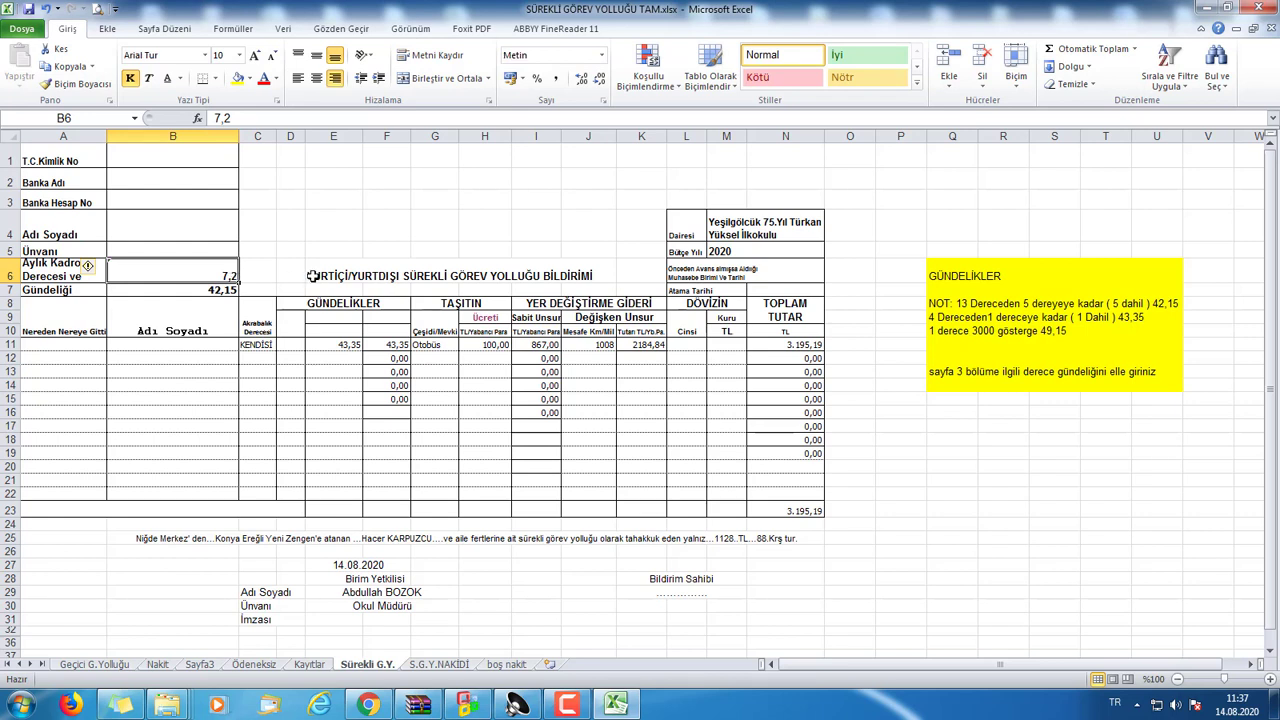
{"action": "type", "text": "3"}
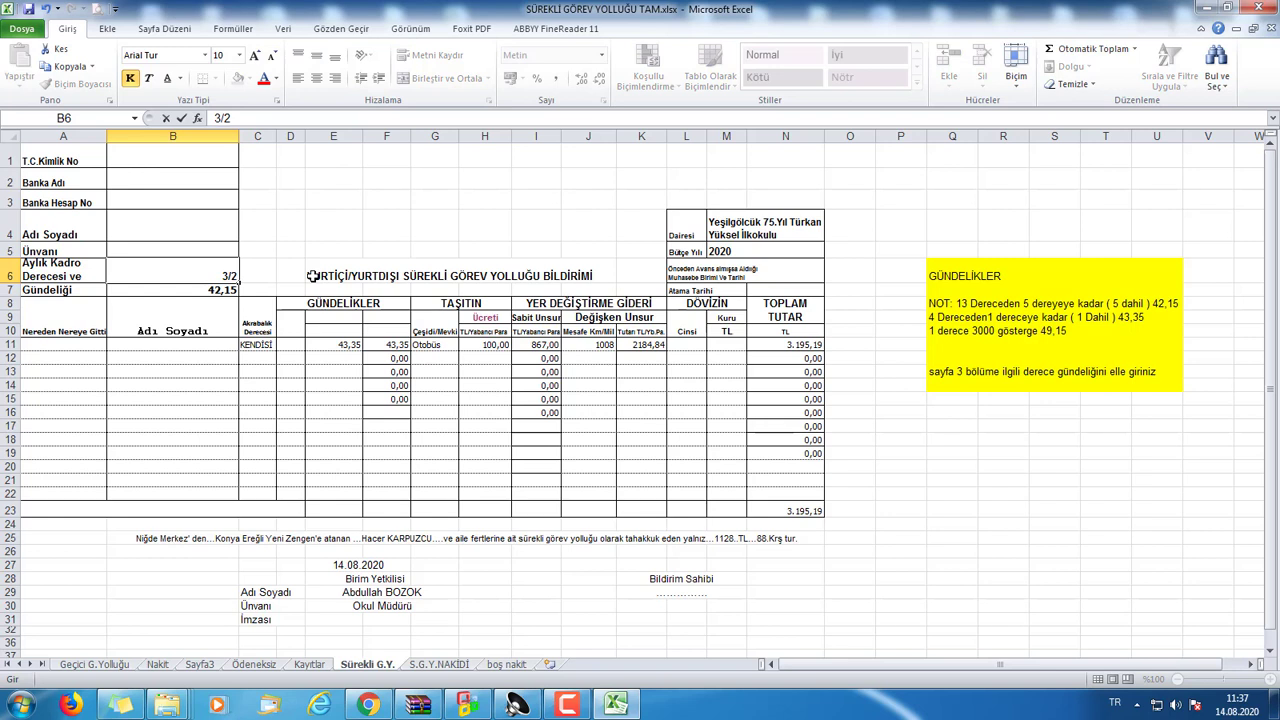
{"action": "type", "text": "/2"}
{"action": "key", "text": "Return"}
{"action": "left_click", "coordinate": [245, 291]}
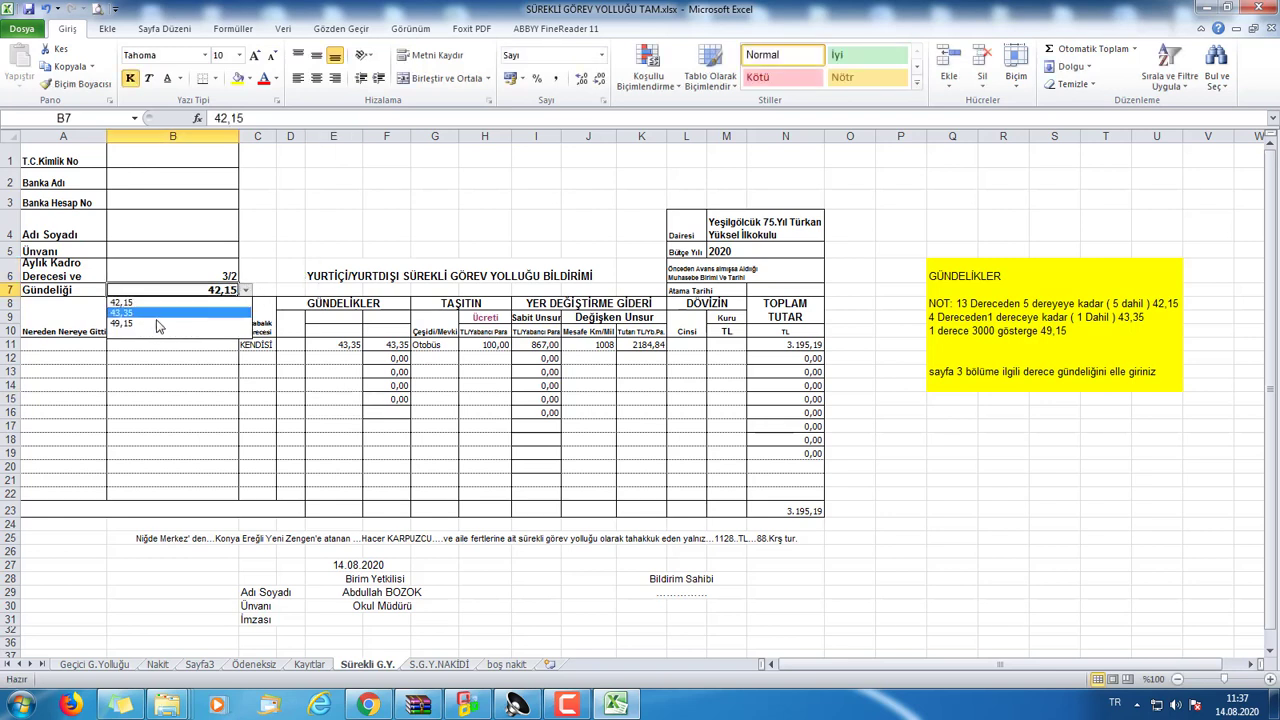
{"action": "left_click", "coordinate": [154, 314]}
Set the monthly grade in B6 to 1/1 and choose 49,15 as the daily allowance in B7
{"action": "left_click", "coordinate": [220, 276]}
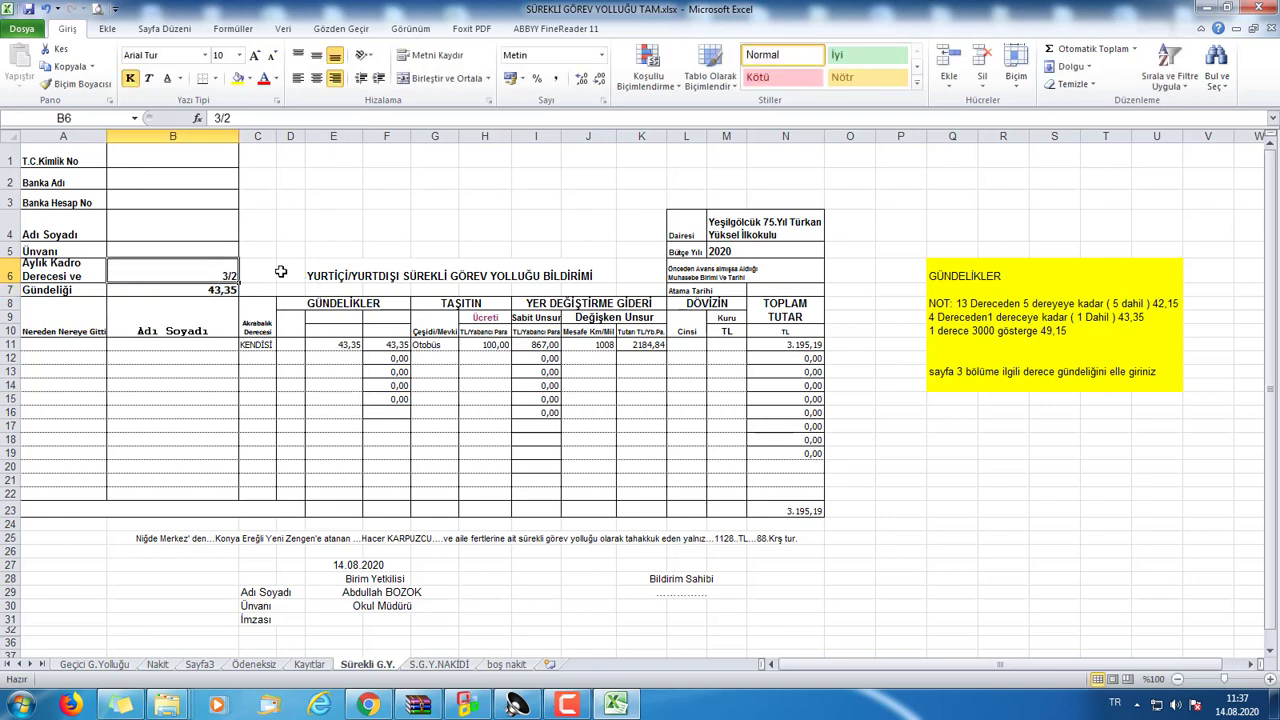
{"action": "type", "text": "1/1"}
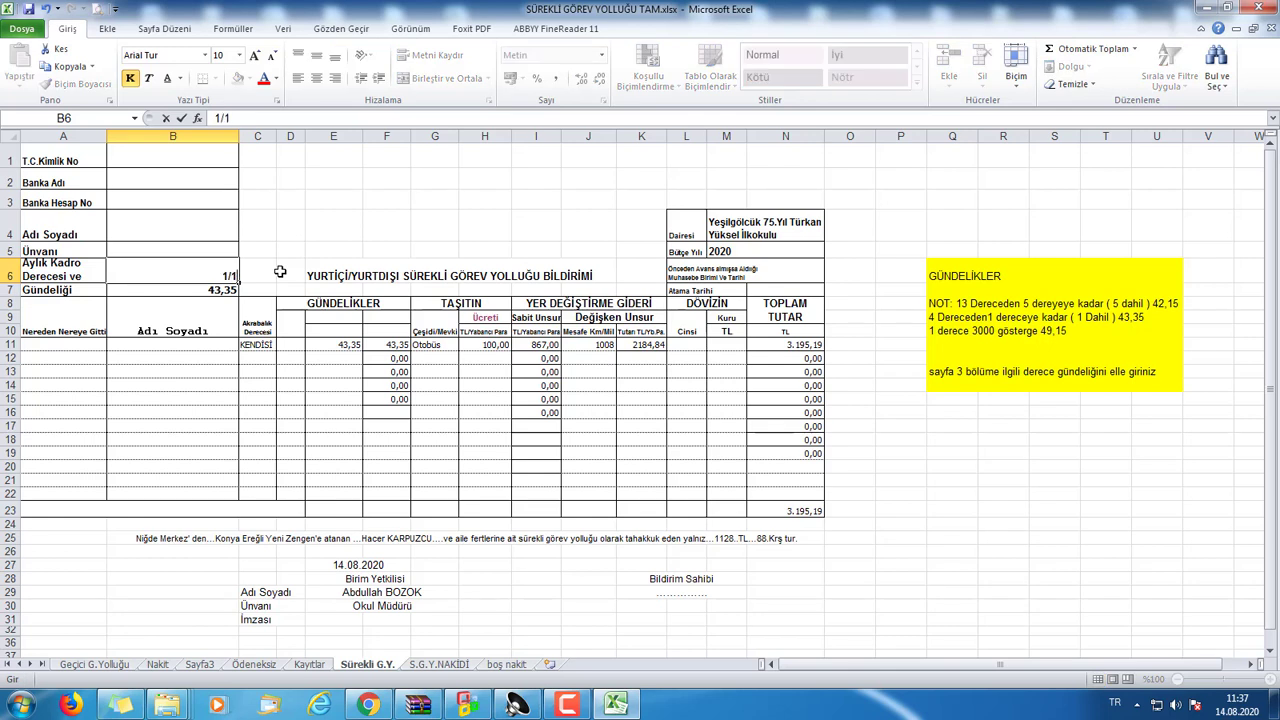
{"action": "key", "text": "Return"}
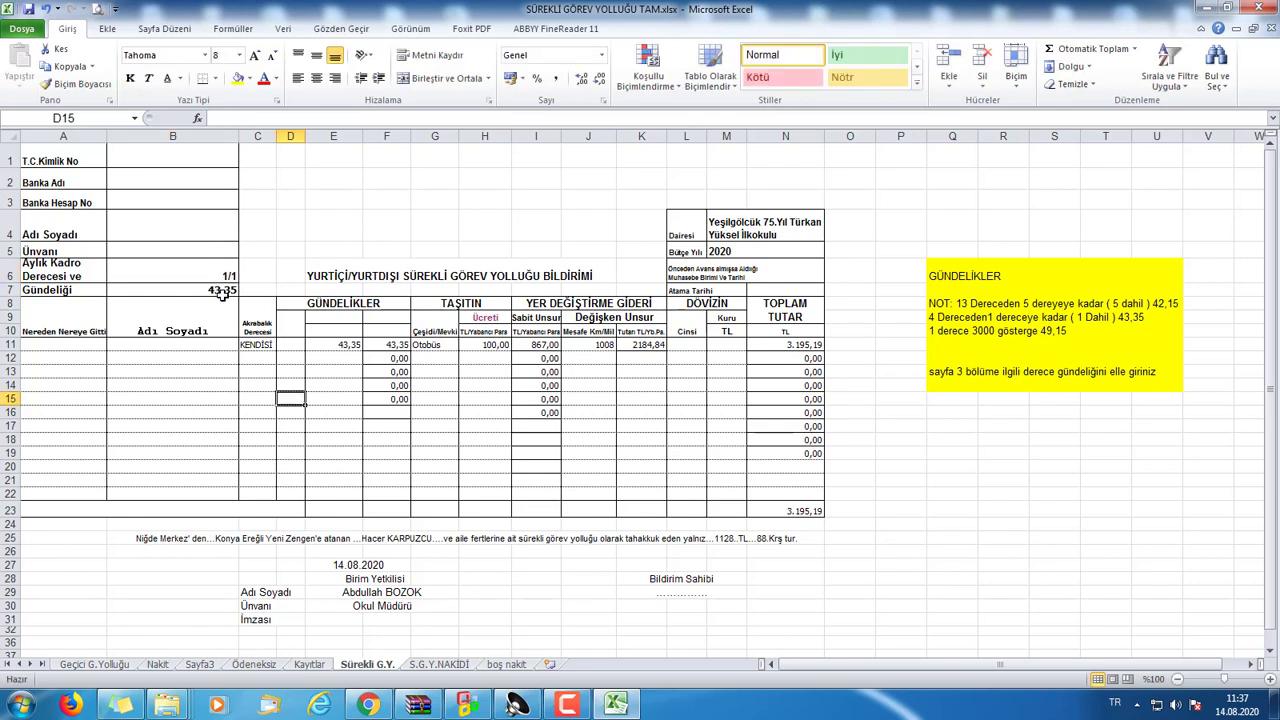
{"action": "left_click", "coordinate": [245, 290]}
{"action": "left_click", "coordinate": [154, 333]}
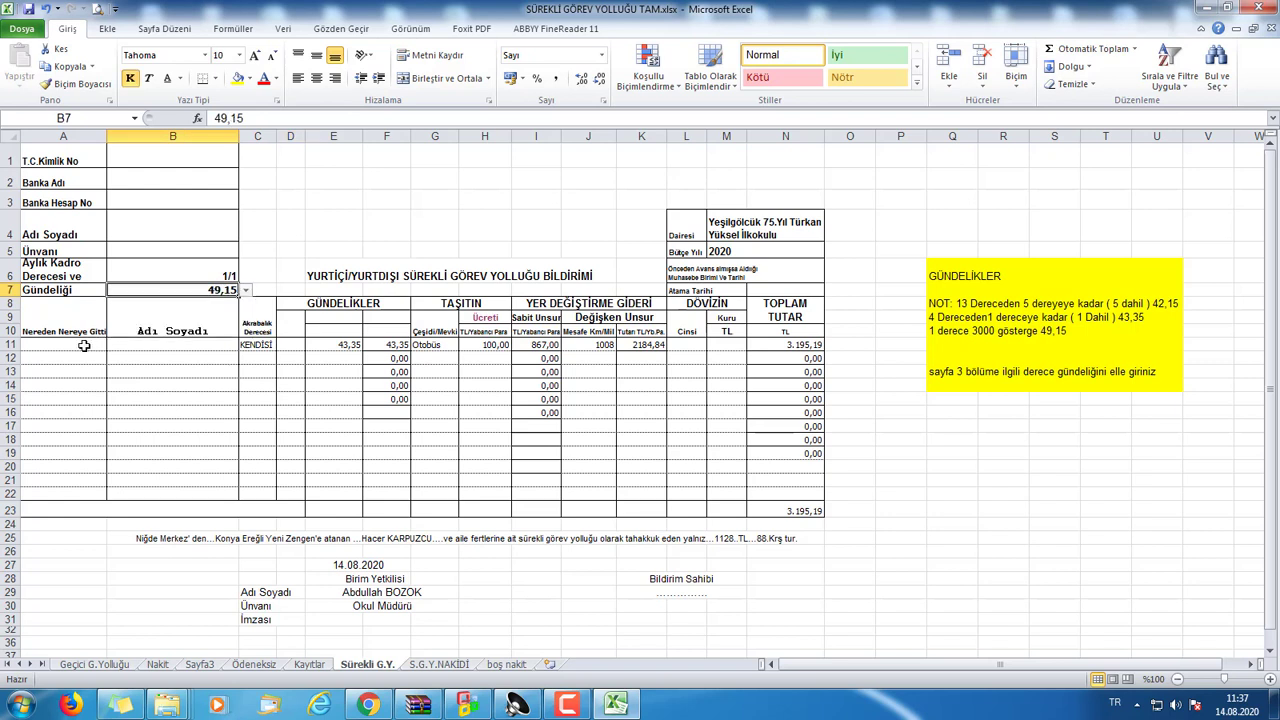
In row 11, enter NİĞDE ANK as the route and fill in the traveller's name
{"action": "left_click", "coordinate": [55, 346]}
{"action": "type", "text": "NİĞDE ANK"}
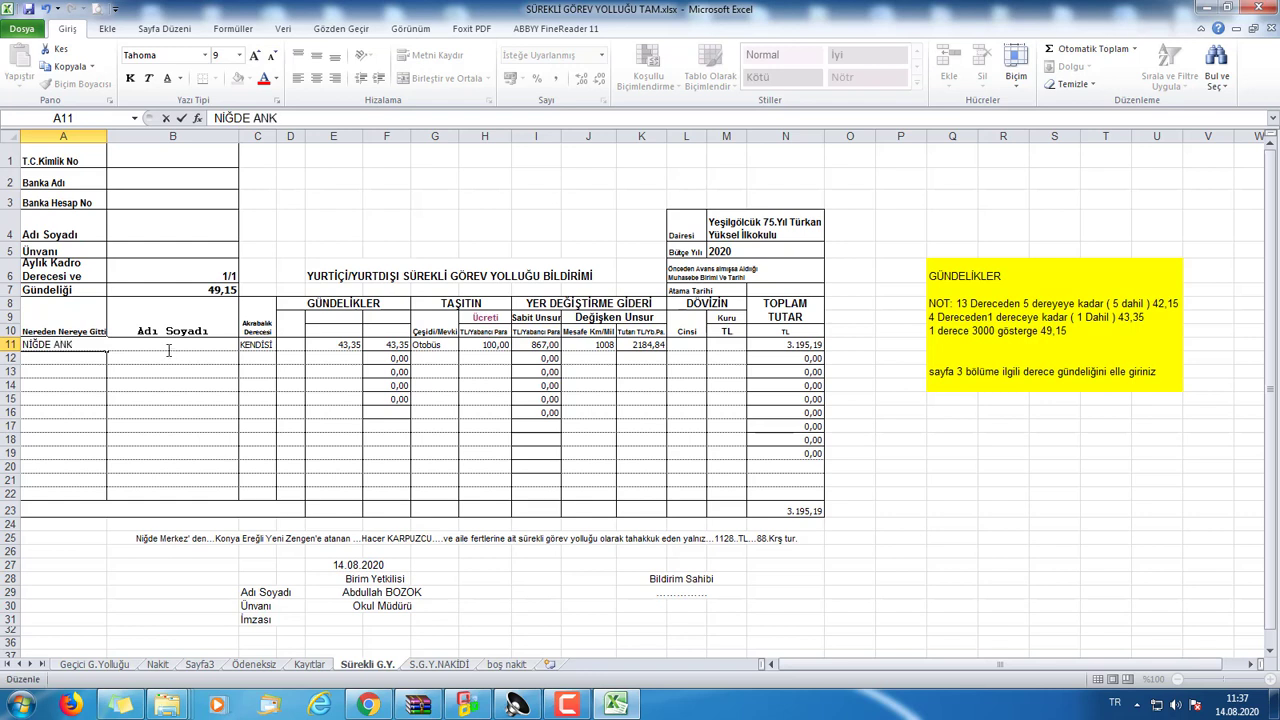
{"action": "left_click", "coordinate": [163, 383]}
{"action": "left_click", "coordinate": [160, 344]}
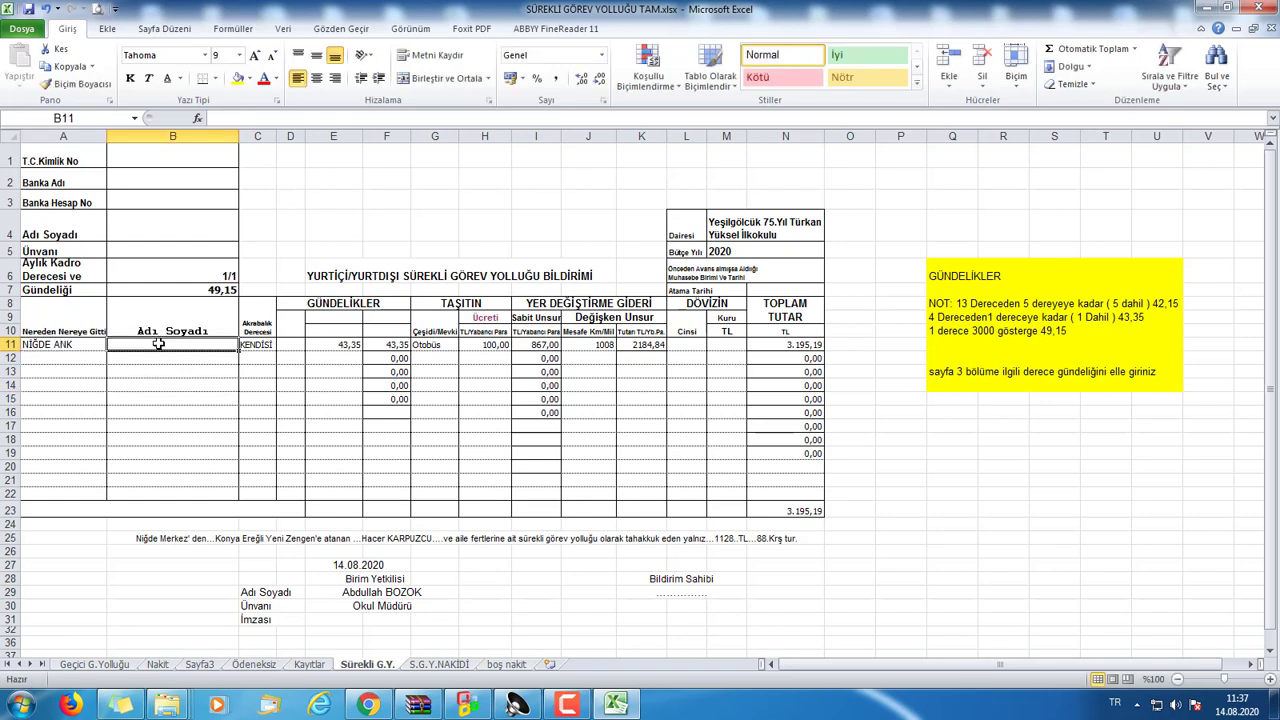
{"action": "type", "text": "ABDULL"}
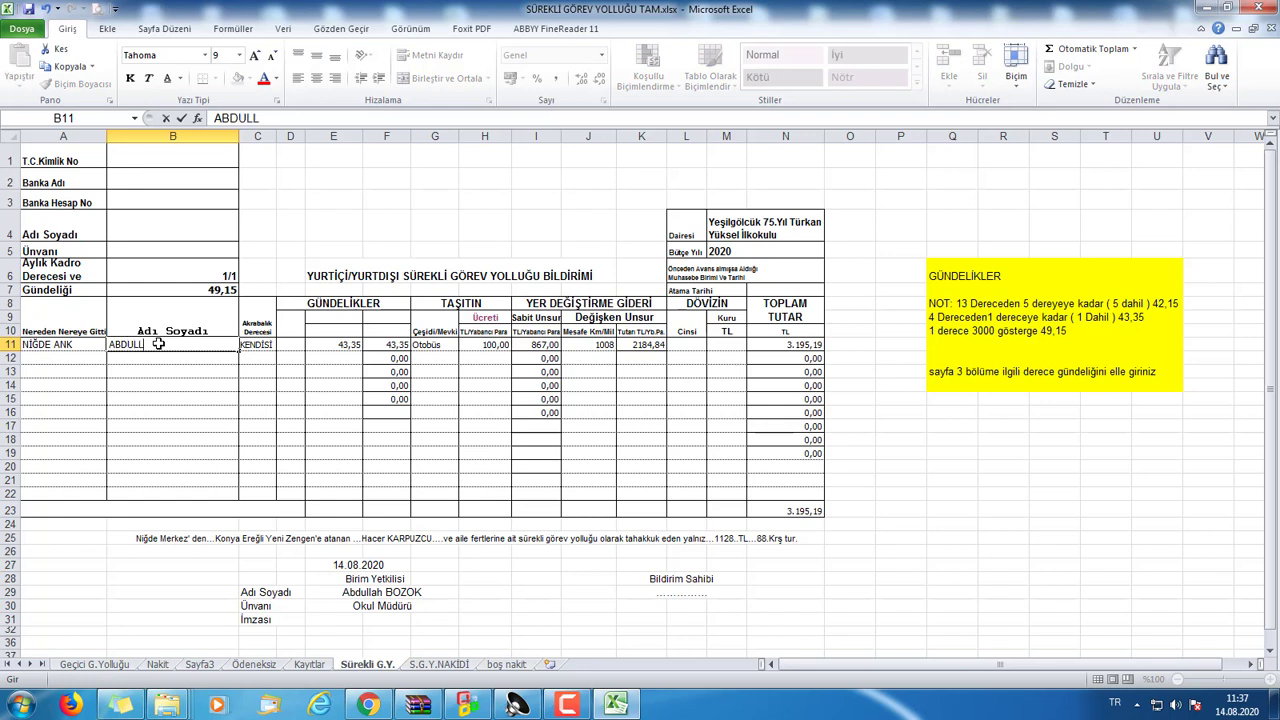
{"action": "type", "text": "AH"}
{"action": "left_click", "coordinate": [255, 349]}
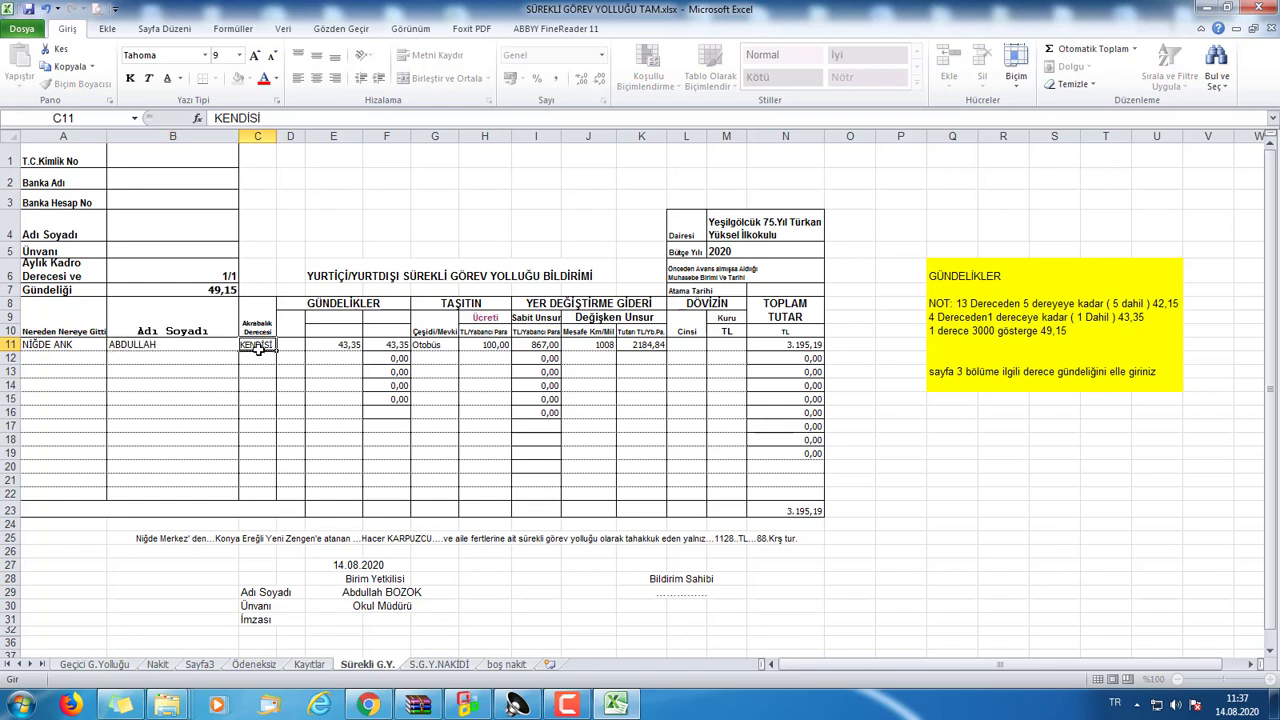
Choose 49,15 as the daily allowance in E11 for the KENDİSİ row and check the overall total
{"action": "left_click", "coordinate": [357, 346]}
{"action": "left_click", "coordinate": [369, 345]}
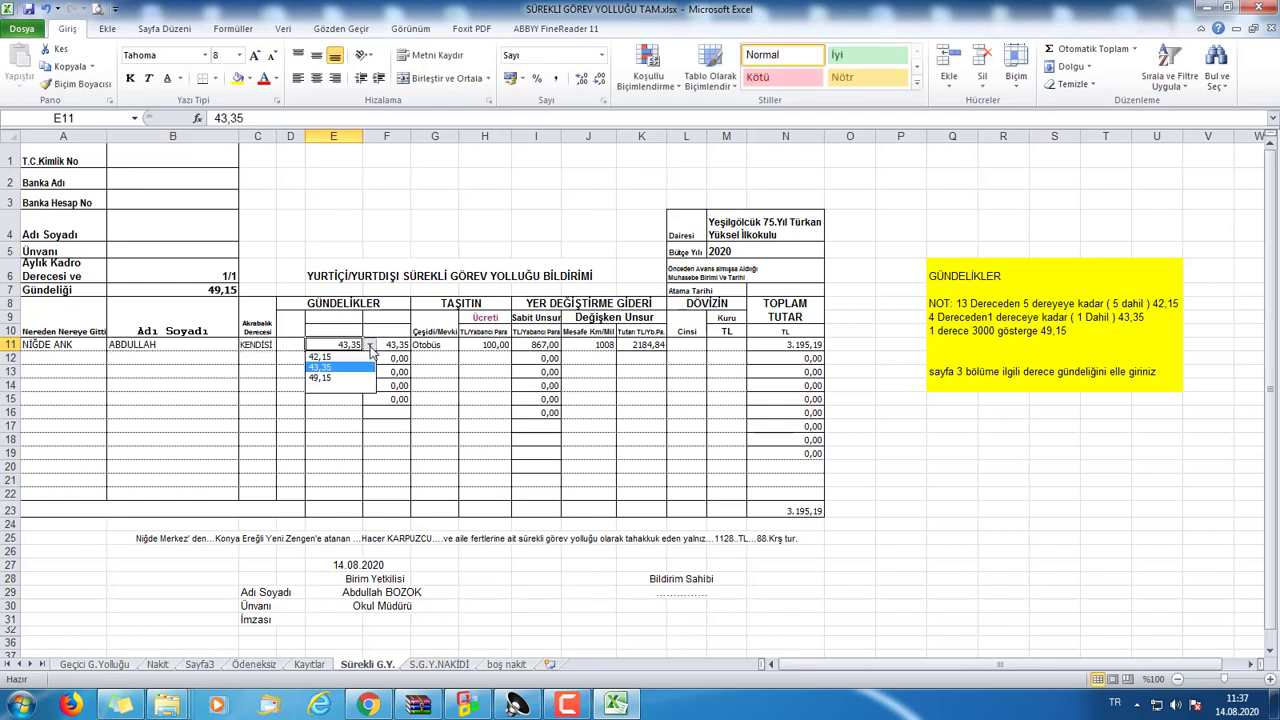
{"action": "left_click", "coordinate": [337, 381]}
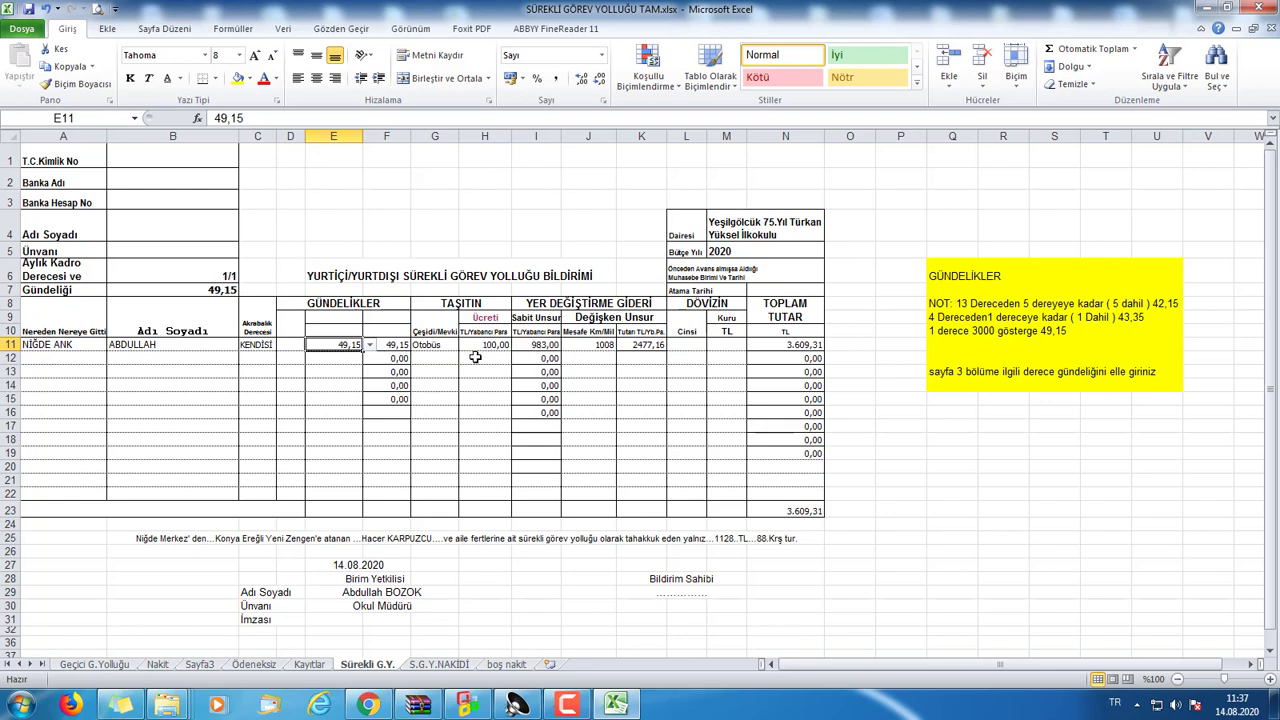
{"action": "left_click", "coordinate": [791, 510]}
{"action": "left_click", "coordinate": [337, 346]}
Set the bus (Otobüs) fare in H11 to 80
{"action": "left_click", "coordinate": [440, 347]}
{"action": "left_click", "coordinate": [492, 345]}
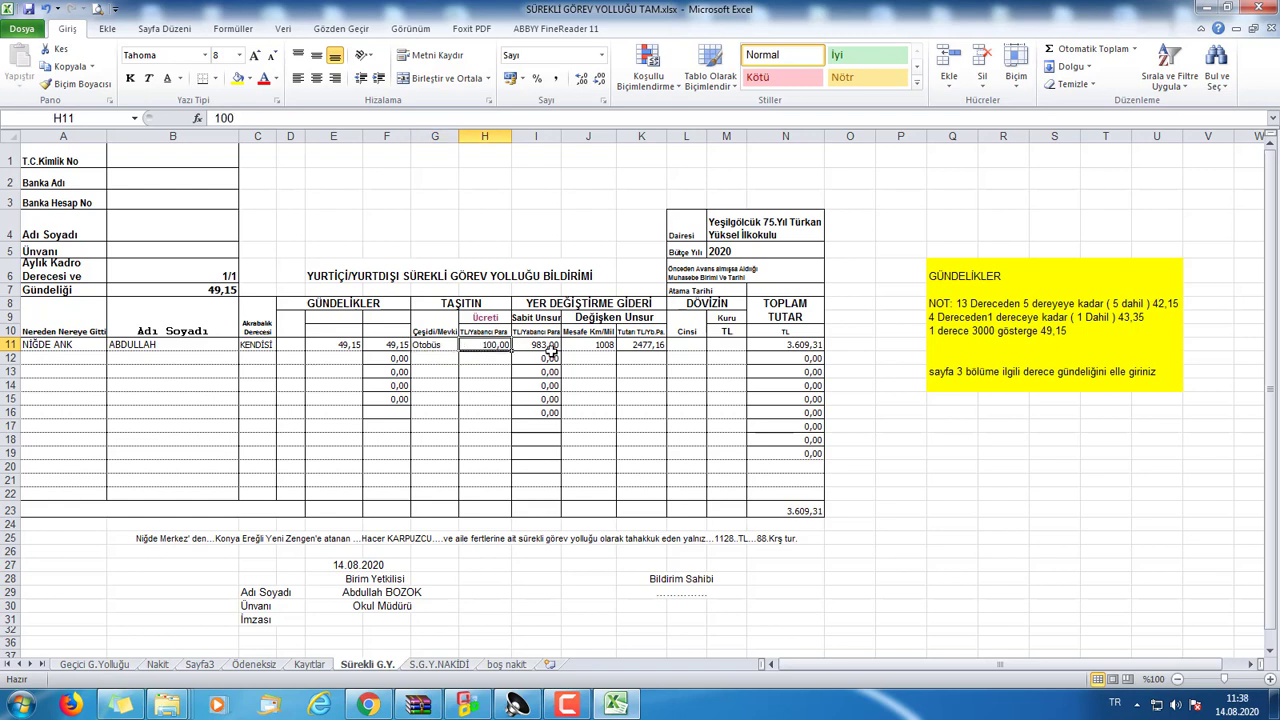
{"action": "type", "text": "80"}
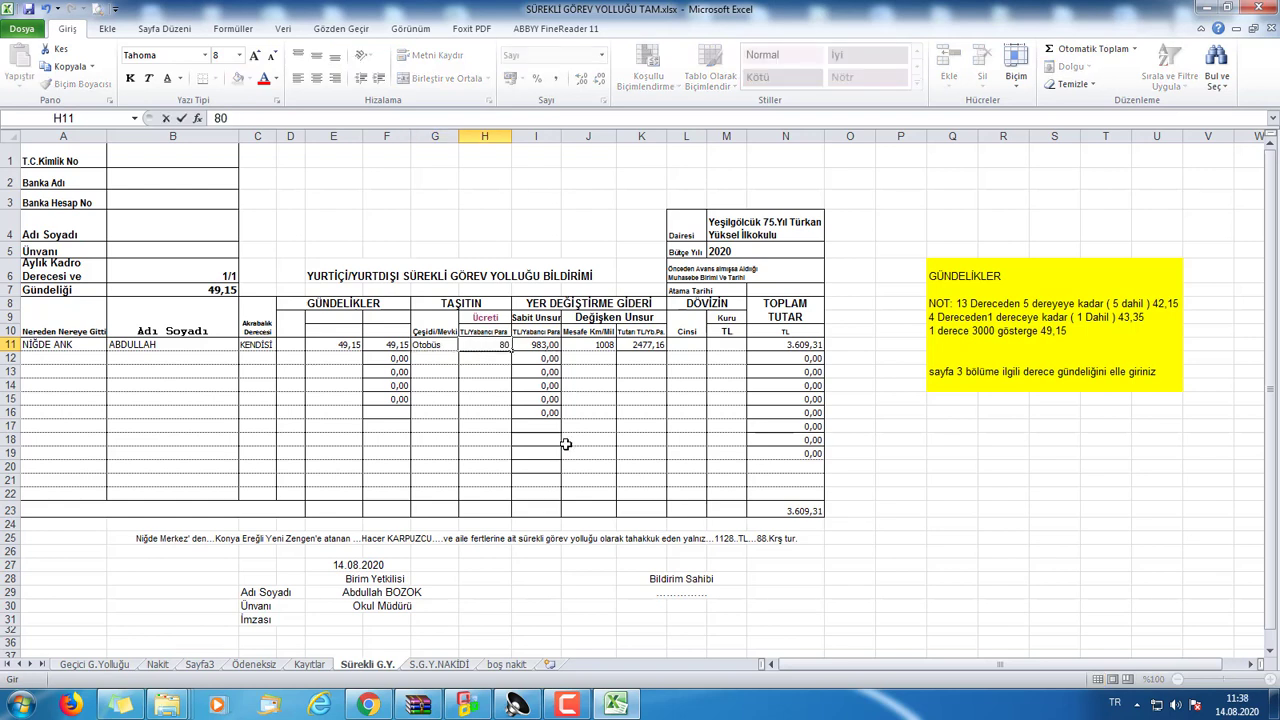
{"action": "left_click", "coordinate": [524, 401]}
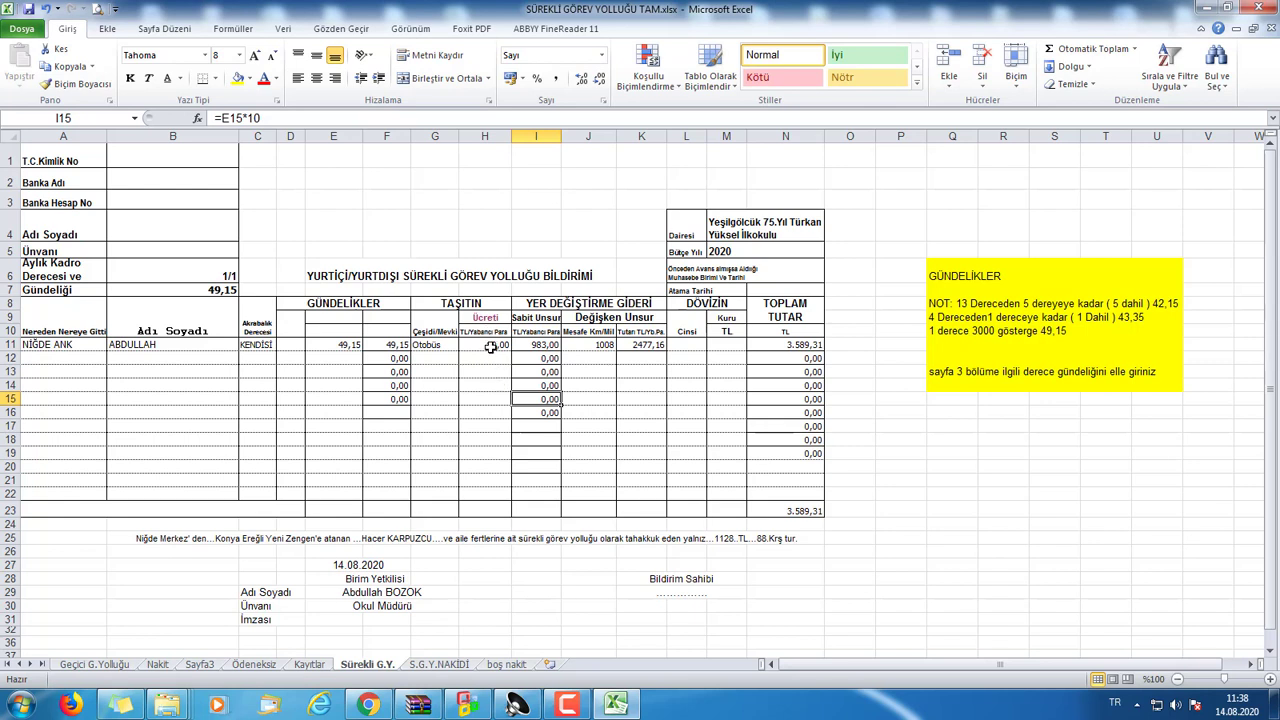
{"action": "left_click", "coordinate": [492, 346]}
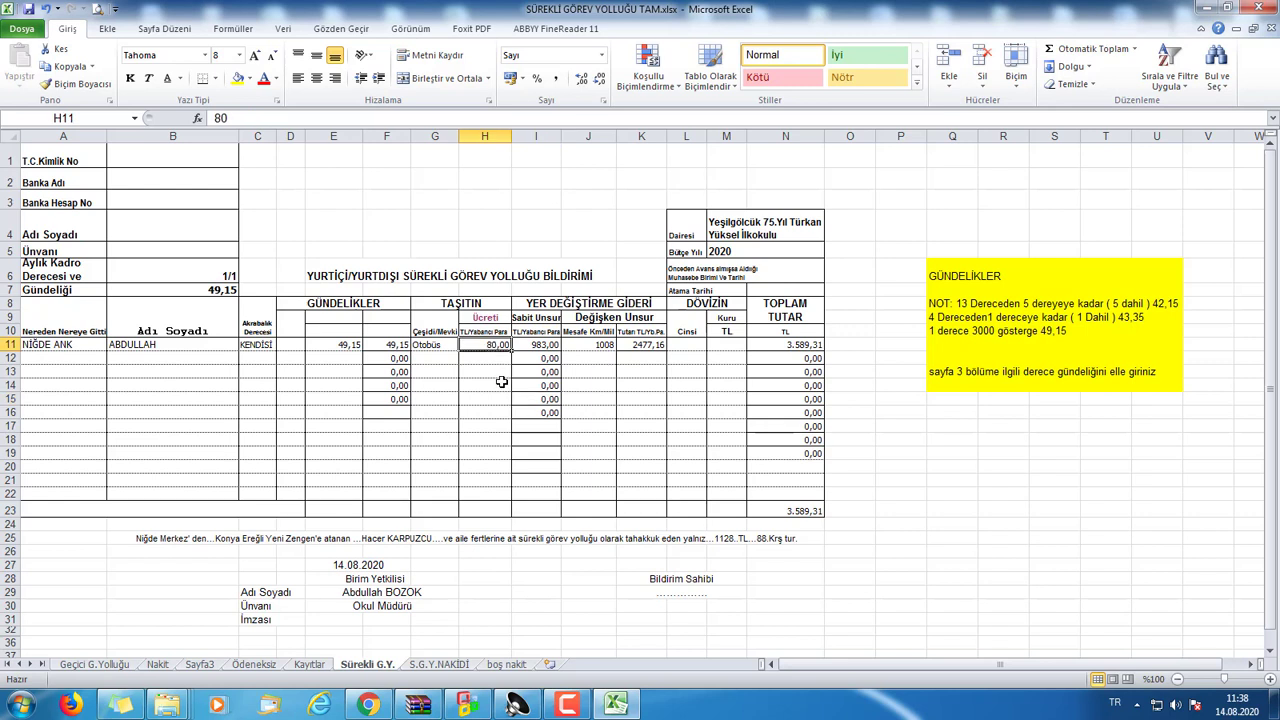
Set the distance (Mesafe Km/Mil) in J11 to 340 and select the completed row from A11 to N11
{"action": "left_click", "coordinate": [603, 347]}
{"action": "type", "text": "34"}
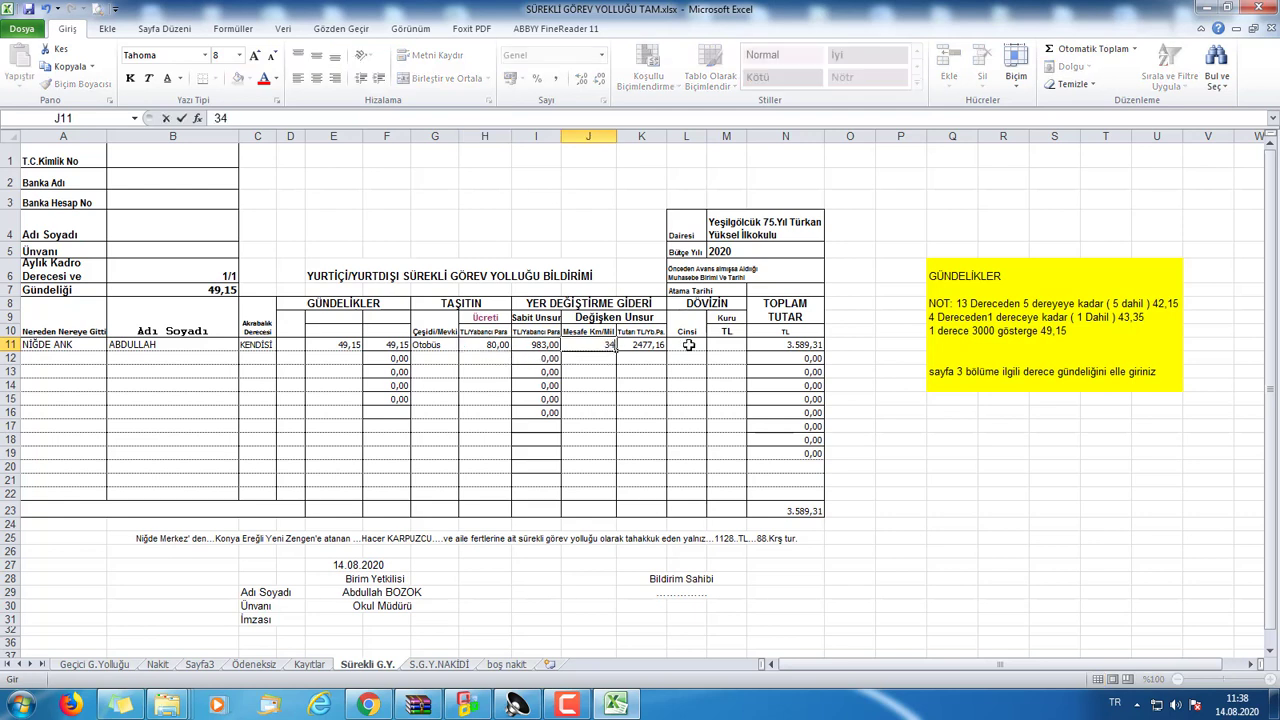
{"action": "type", "text": "0"}
{"action": "left_click", "coordinate": [686, 385]}
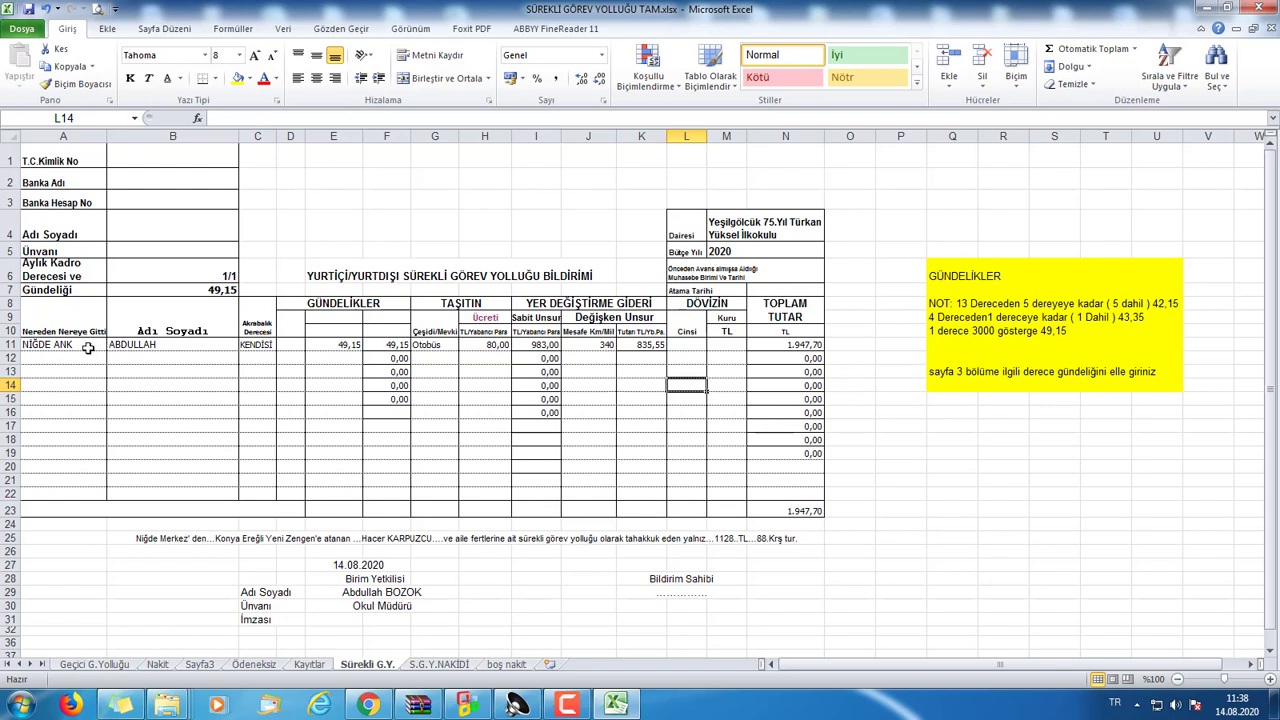
{"action": "left_click_drag", "start_coordinate": [63, 344], "coordinate": [785, 346]}
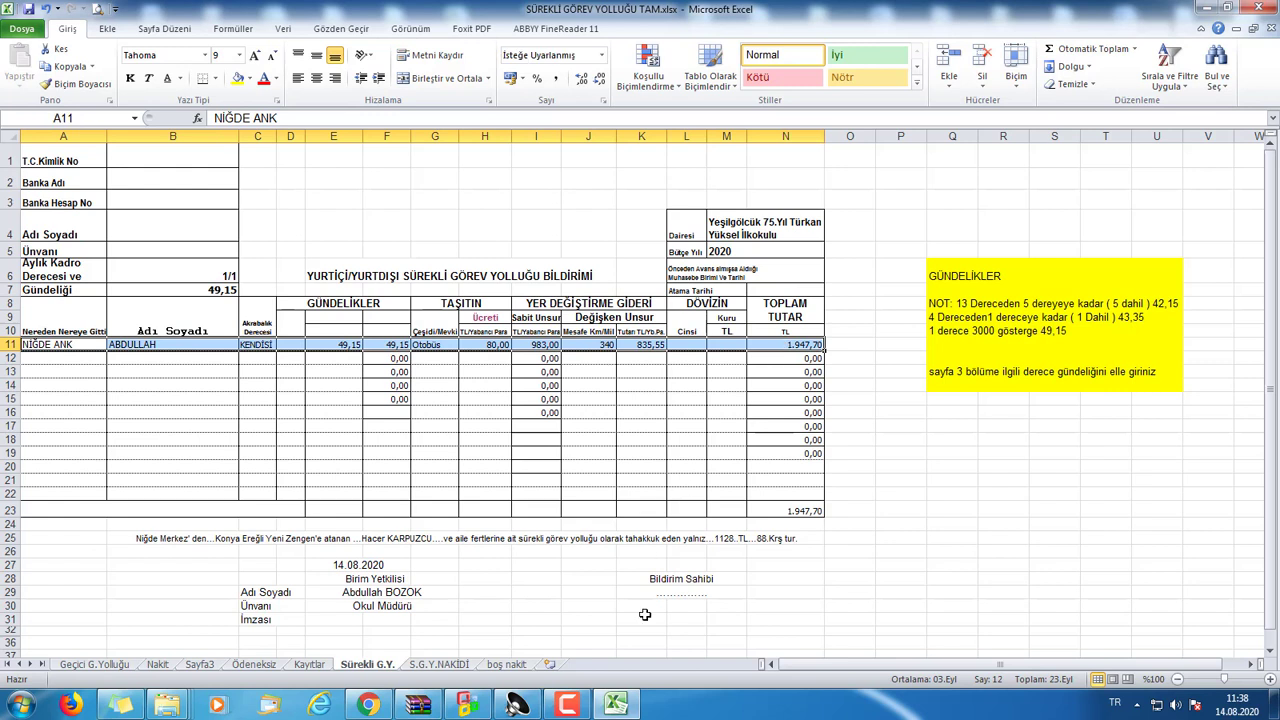
In row 12, choose ÇOCUĞU as the relationship in C12 and 49,15 as the daily allowance in E12
{"action": "left_click", "coordinate": [195, 359]}
{"action": "left_click", "coordinate": [262, 358]}
{"action": "left_click", "coordinate": [284, 358]}
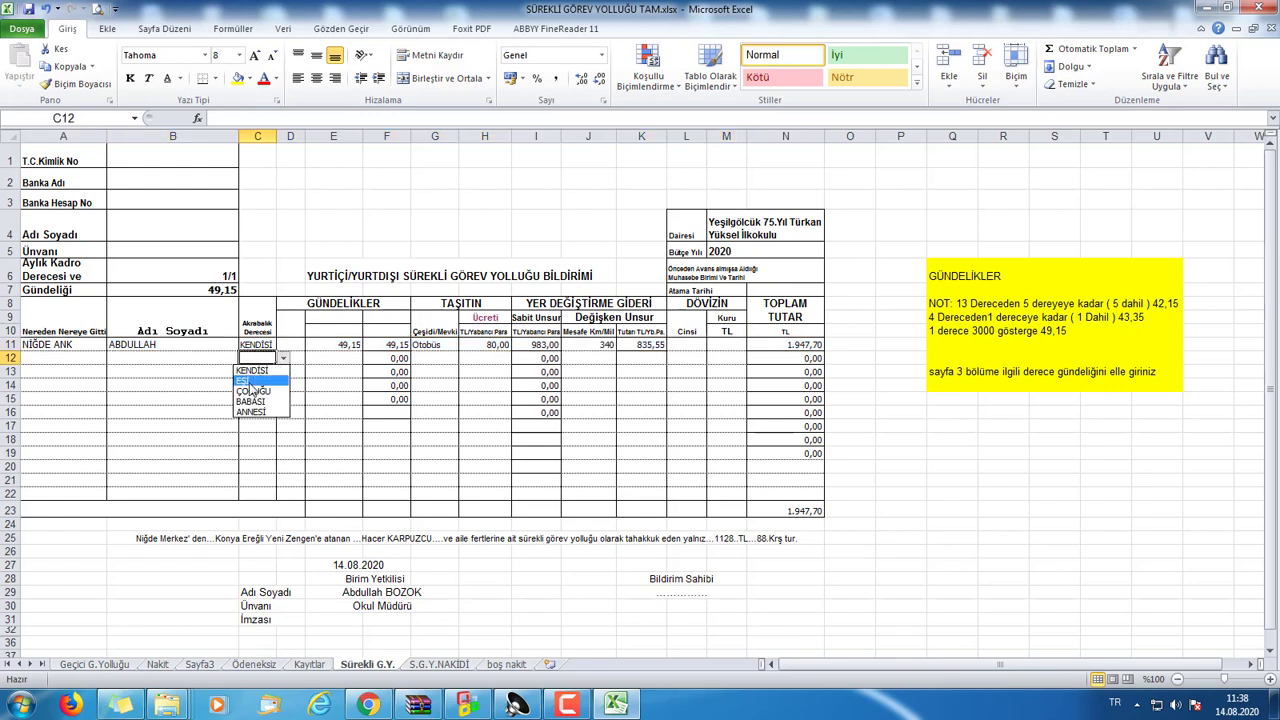
{"action": "left_click", "coordinate": [250, 391]}
{"action": "left_click", "coordinate": [345, 358]}
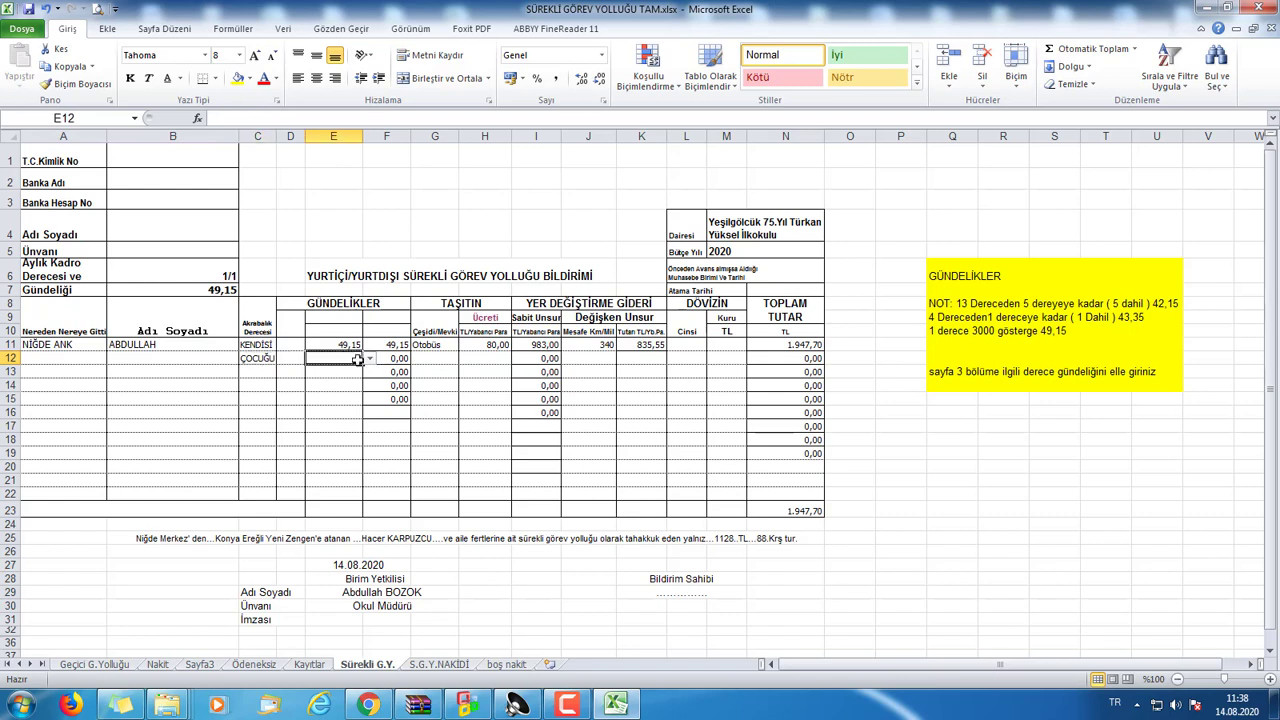
{"action": "left_click", "coordinate": [369, 358]}
{"action": "left_click", "coordinate": [329, 391]}
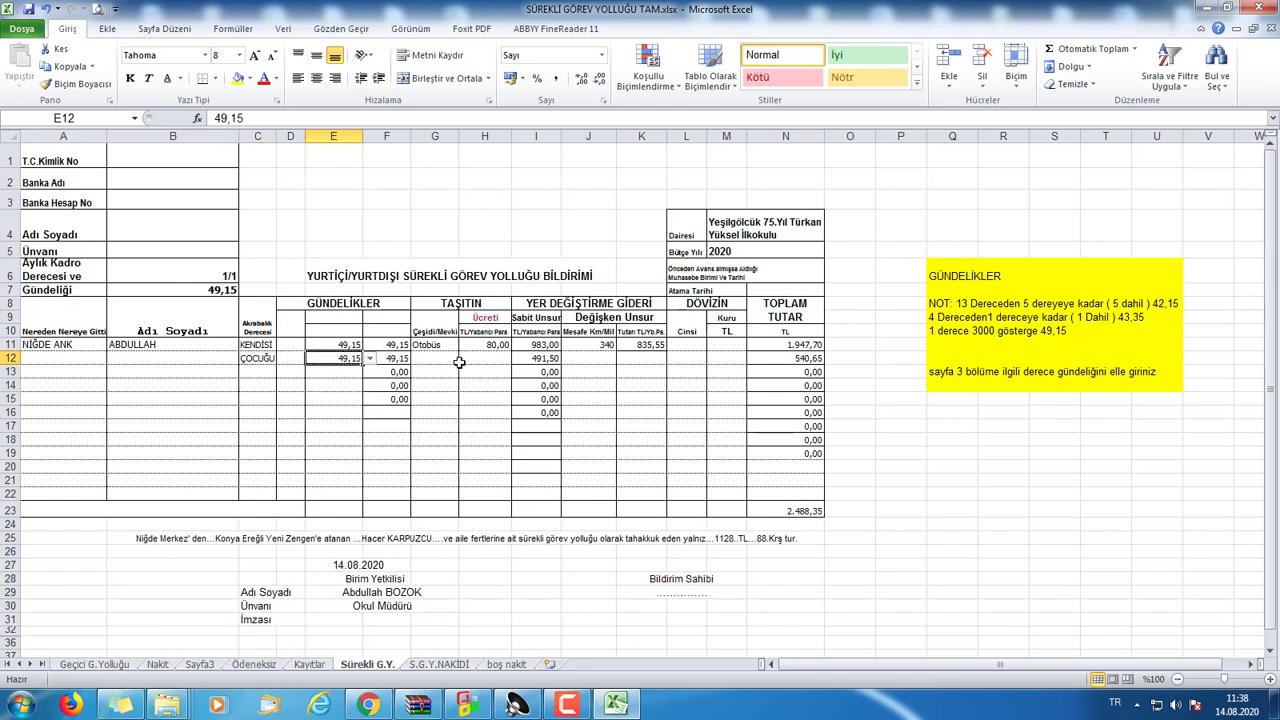
Copy the Otobüs type and 80,00 fare from G11:H11 into row 12 and check the distance amount formula in K11
{"action": "left_click_drag", "start_coordinate": [443, 348], "coordinate": [476, 344]}
{"action": "right_click", "coordinate": [476, 344]}
{"action": "left_click", "coordinate": [495, 375]}
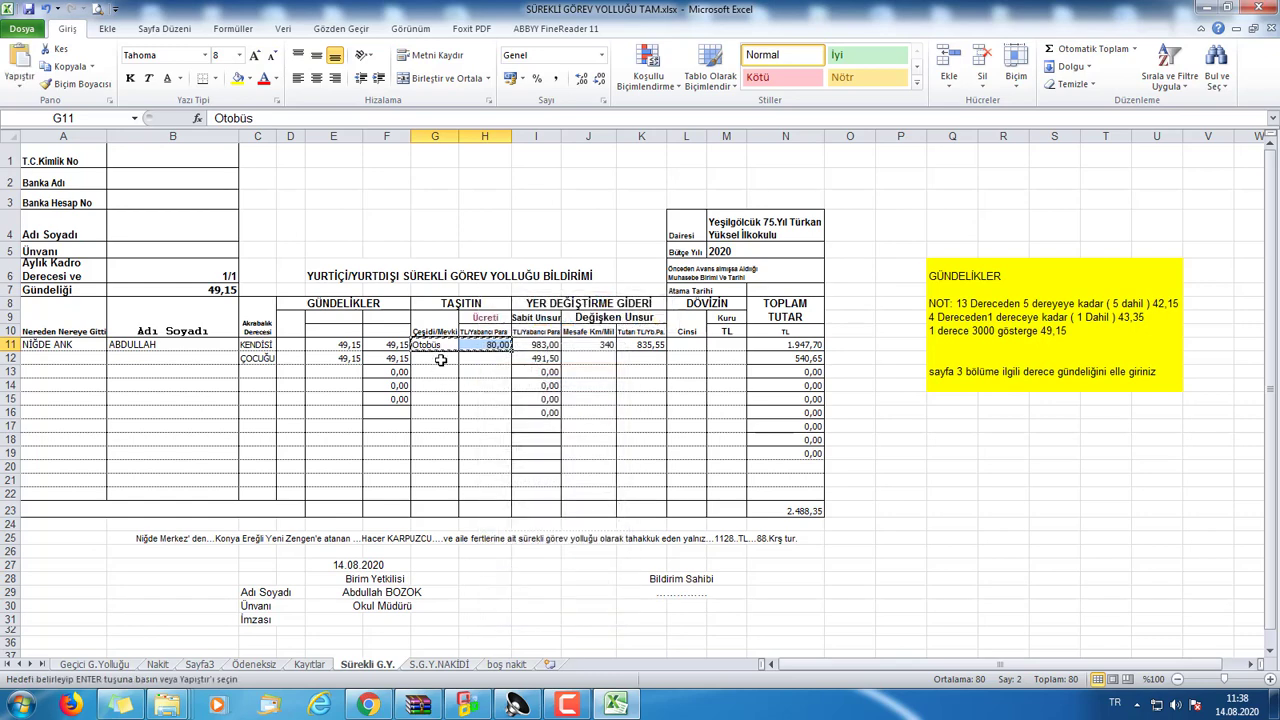
{"action": "right_click", "coordinate": [444, 361]}
{"action": "left_click", "coordinate": [476, 423]}
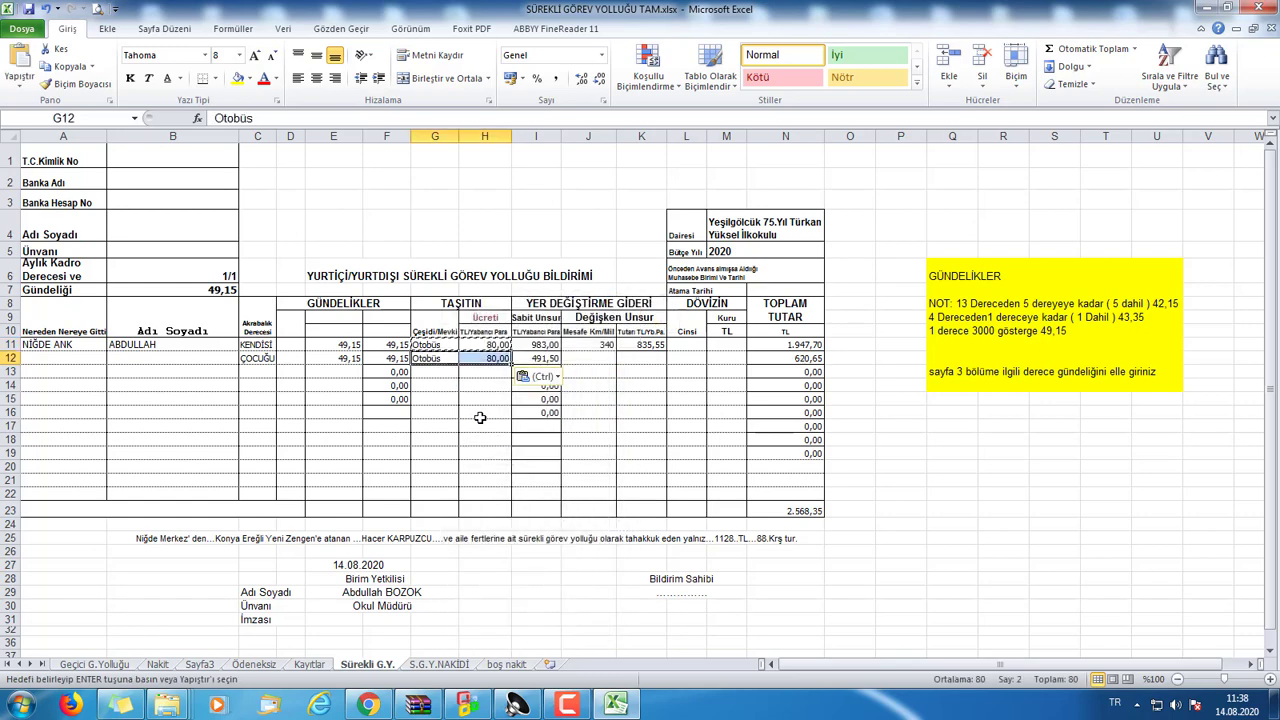
{"action": "left_click", "coordinate": [594, 357]}
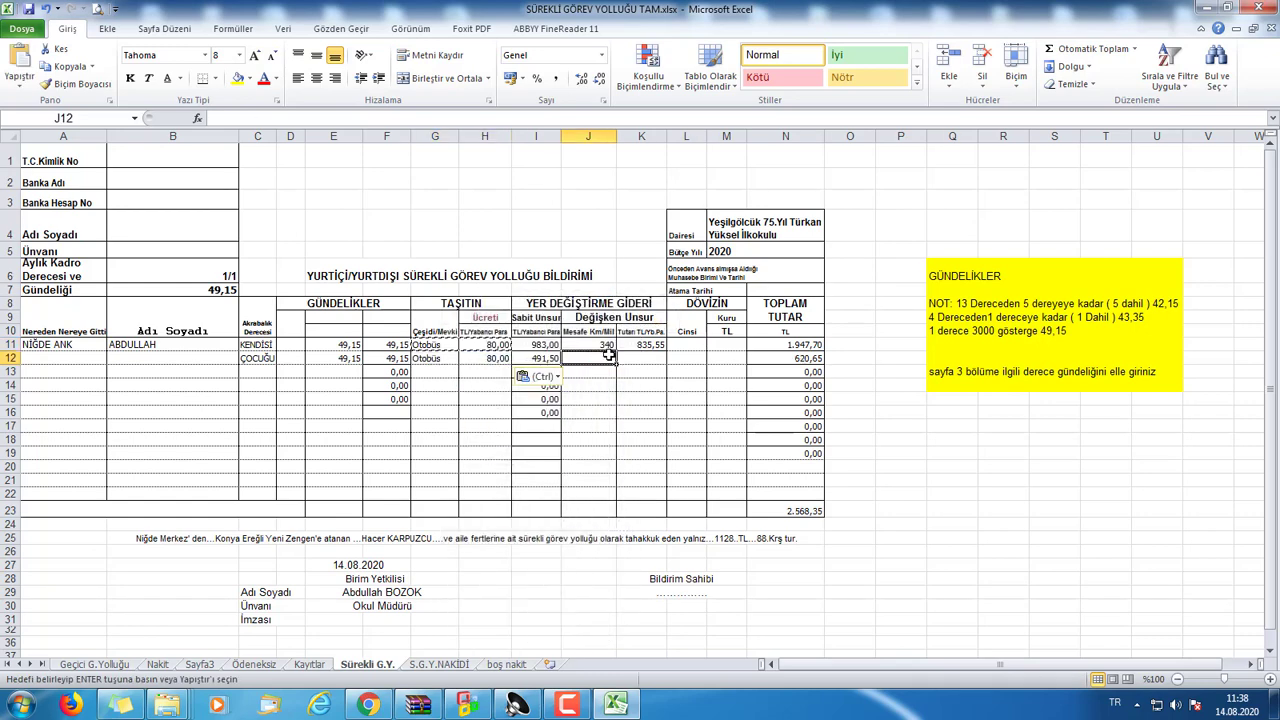
{"action": "left_click", "coordinate": [643, 346]}
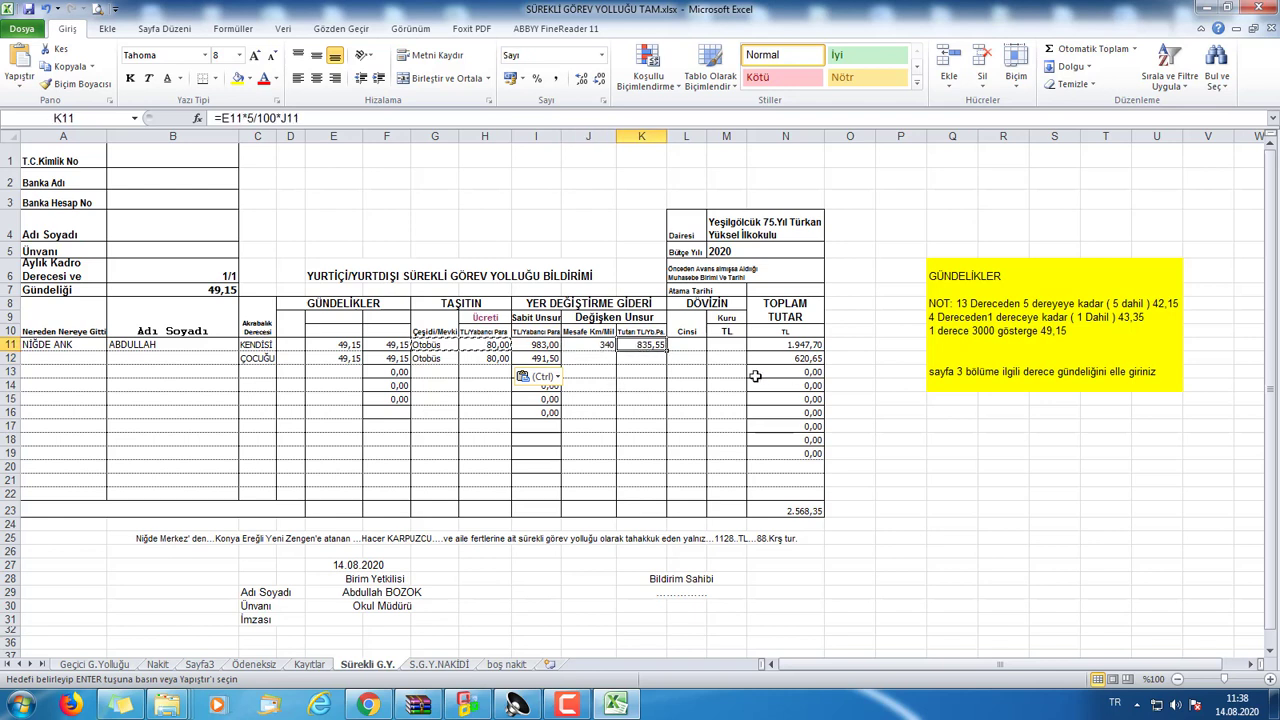
In row 13, choose EŞİ as the relationship in C13 and 49,15 as the daily allowance in E13
{"action": "left_click", "coordinate": [262, 375]}
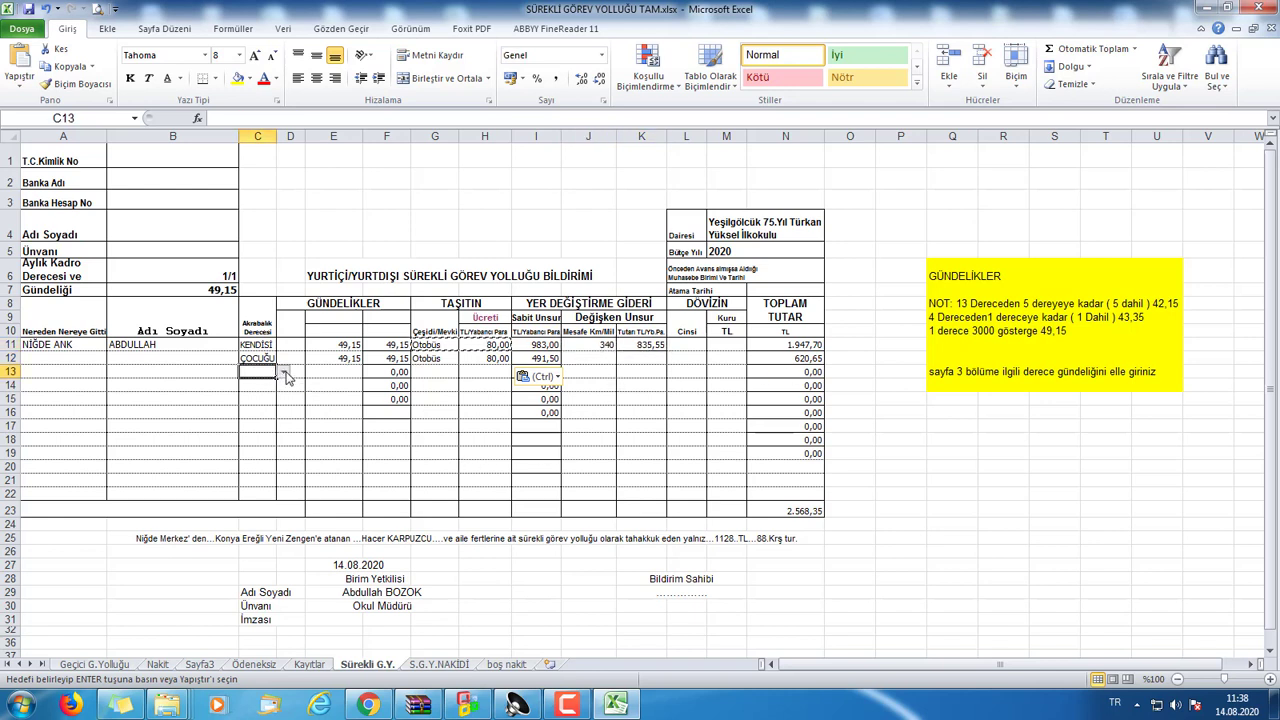
{"action": "left_click", "coordinate": [285, 373]}
{"action": "left_click", "coordinate": [258, 395]}
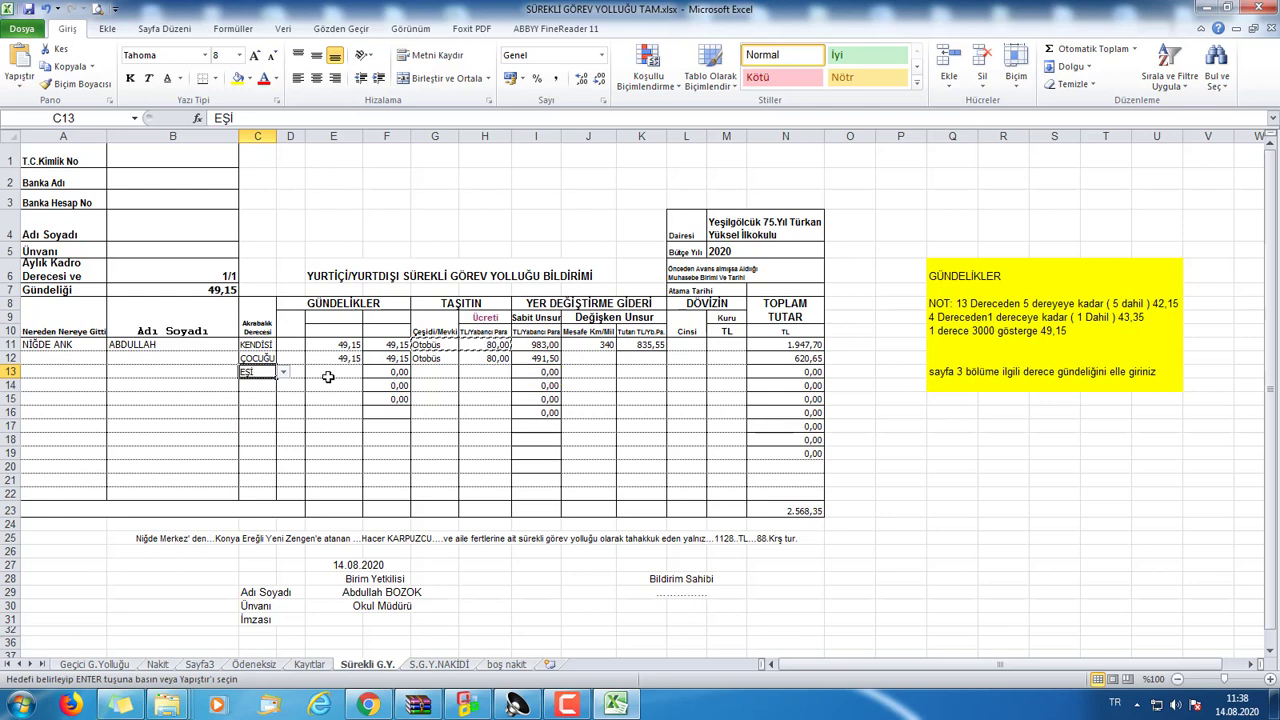
{"action": "left_click", "coordinate": [328, 373]}
{"action": "left_click", "coordinate": [369, 372]}
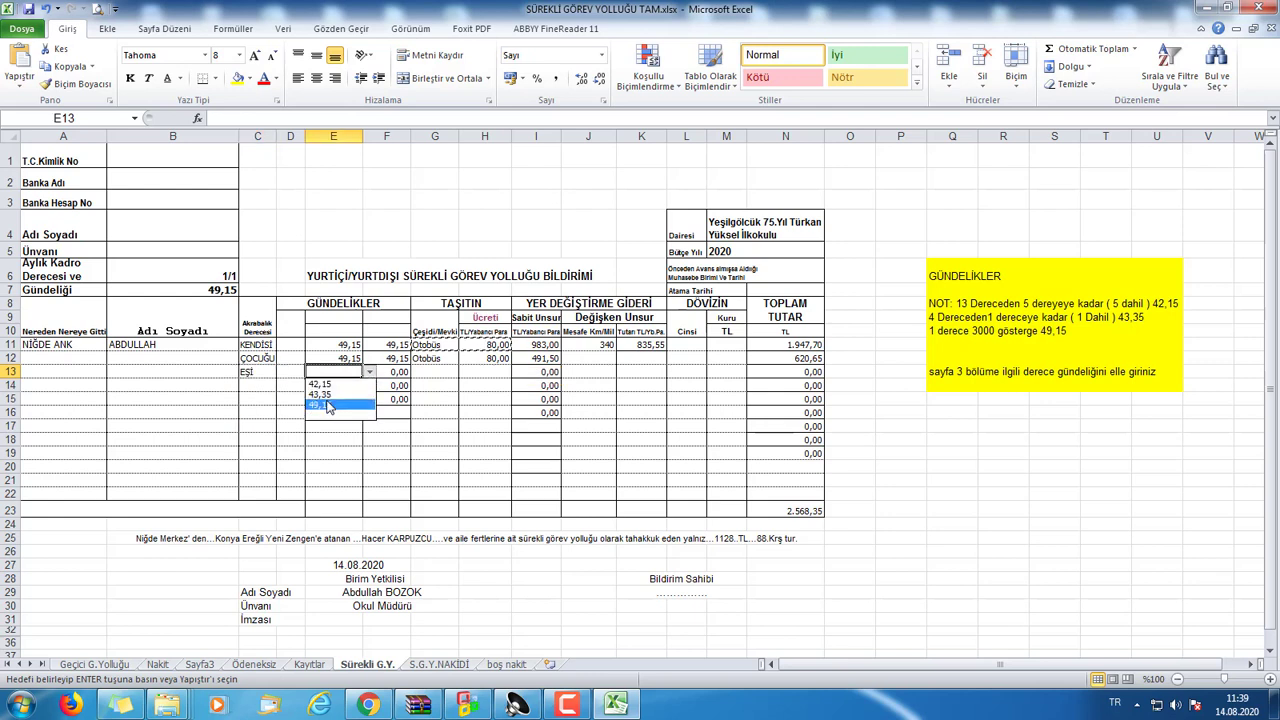
{"action": "left_click", "coordinate": [328, 405]}
Paste the copied Otobüs type and 80,00 fare into G13:H13 for the EŞİ row
{"action": "left_click", "coordinate": [433, 371]}
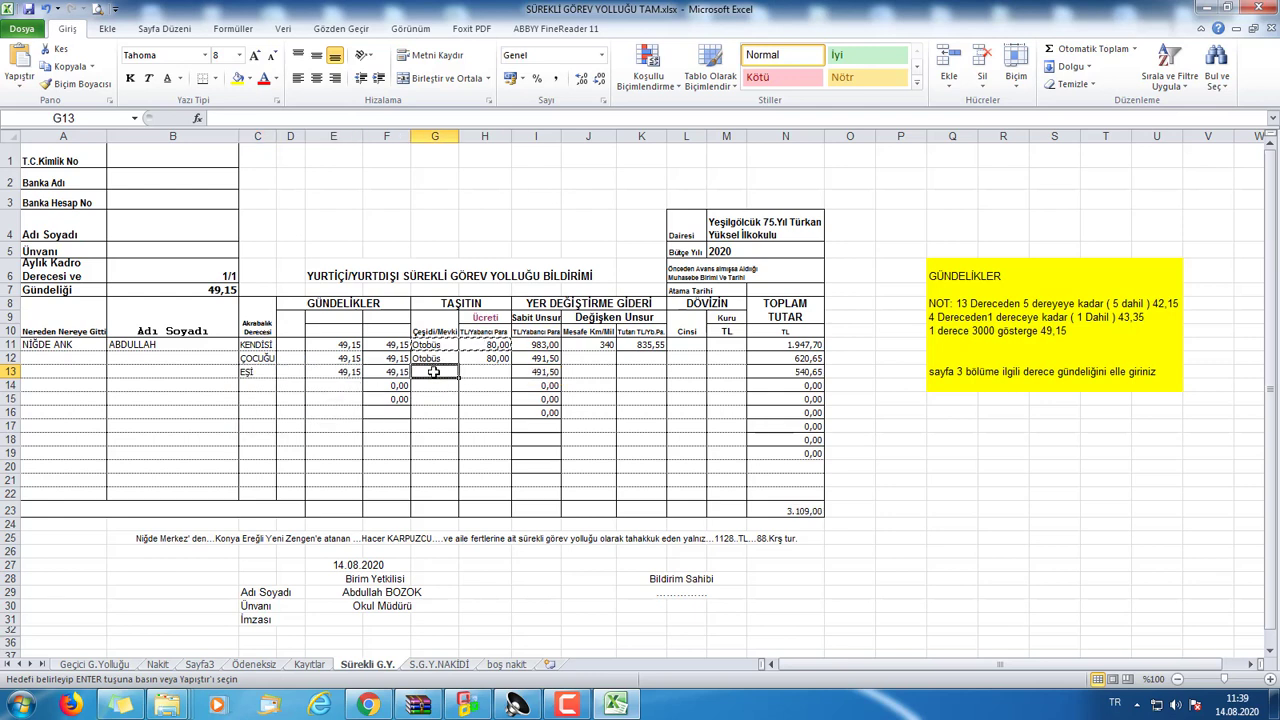
{"action": "right_click", "coordinate": [433, 371]}
{"action": "left_click", "coordinate": [467, 432]}
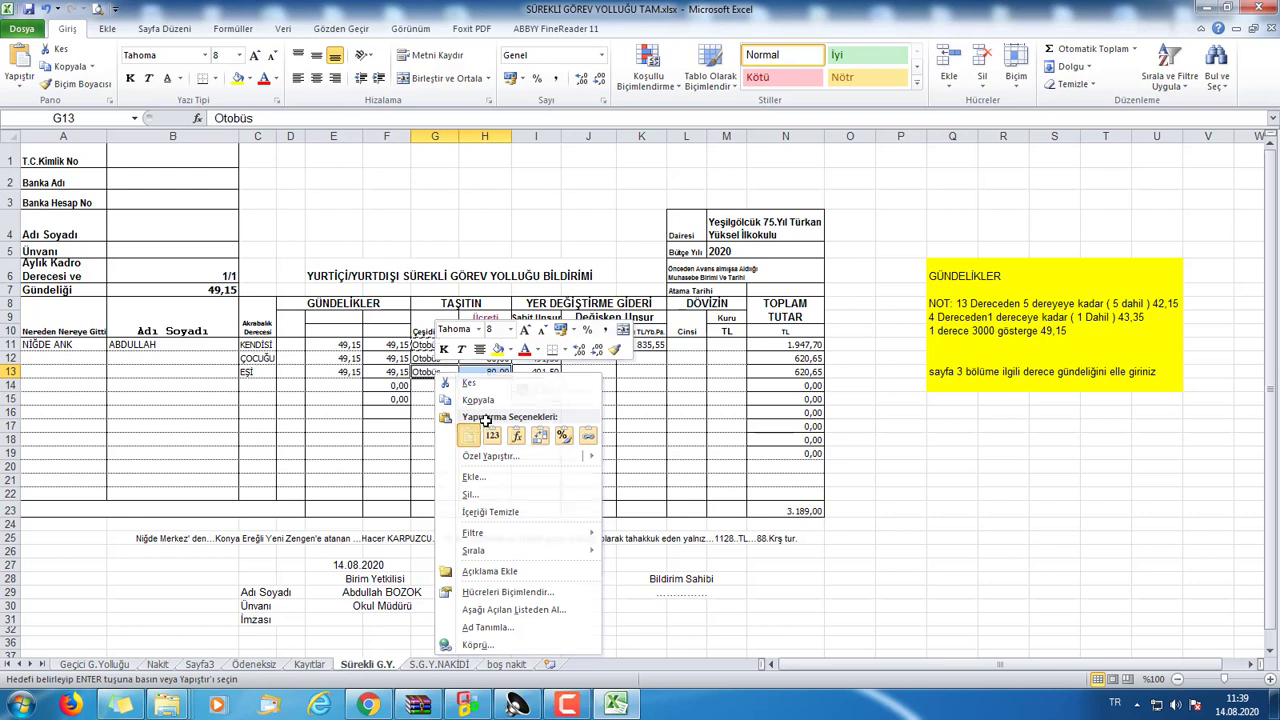
Examine the distance amount formula in K11 and highlight its percentage factor 5
{"action": "left_click", "coordinate": [591, 376]}
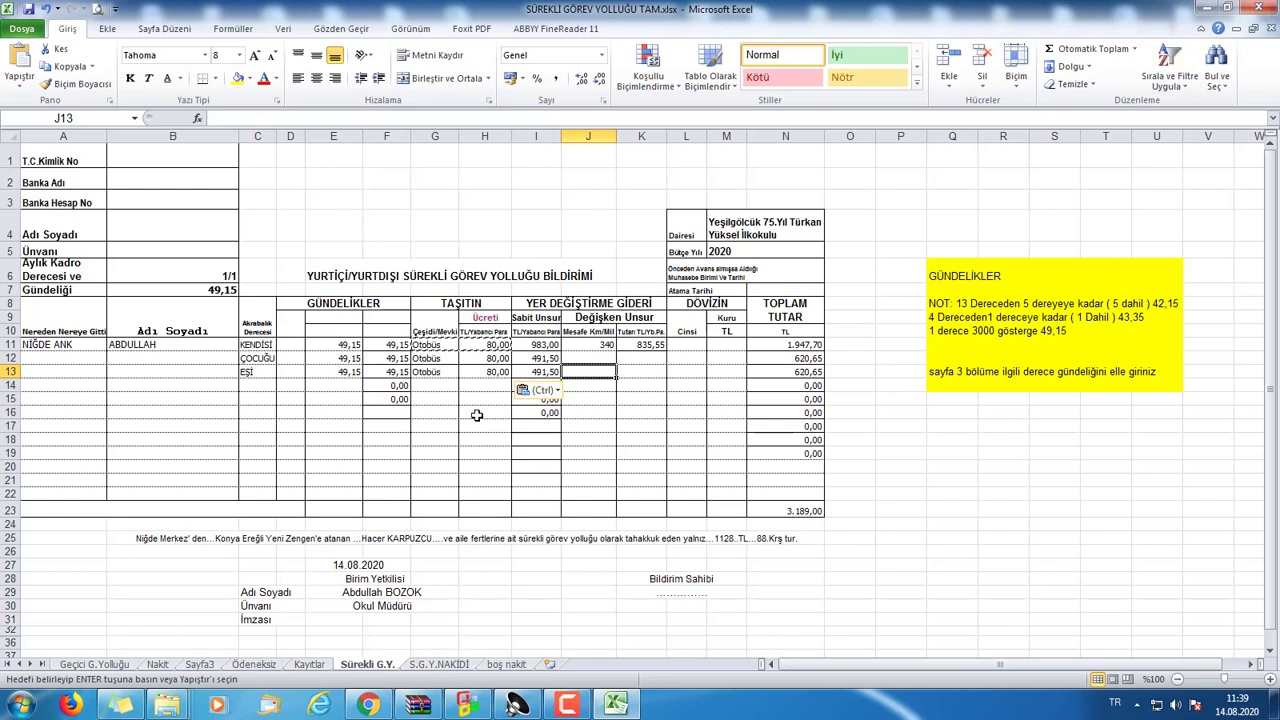
{"action": "left_click", "coordinate": [640, 346]}
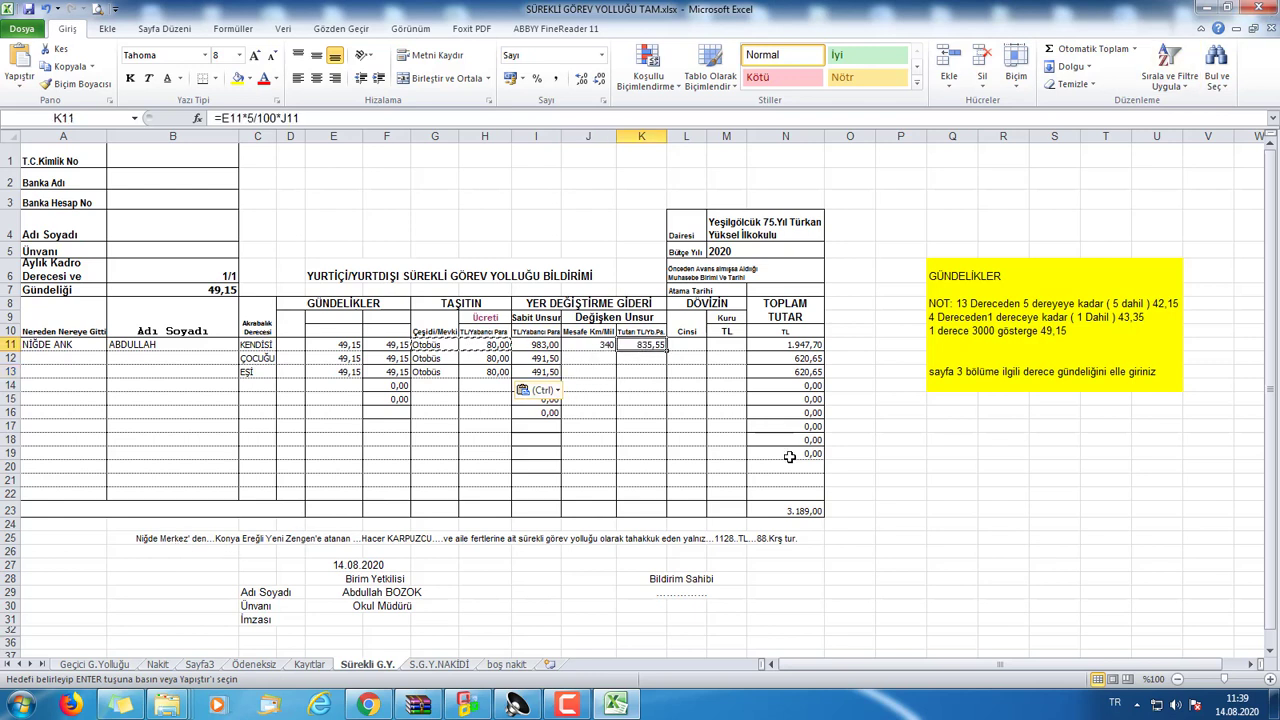
{"action": "left_click", "coordinate": [252, 118]}
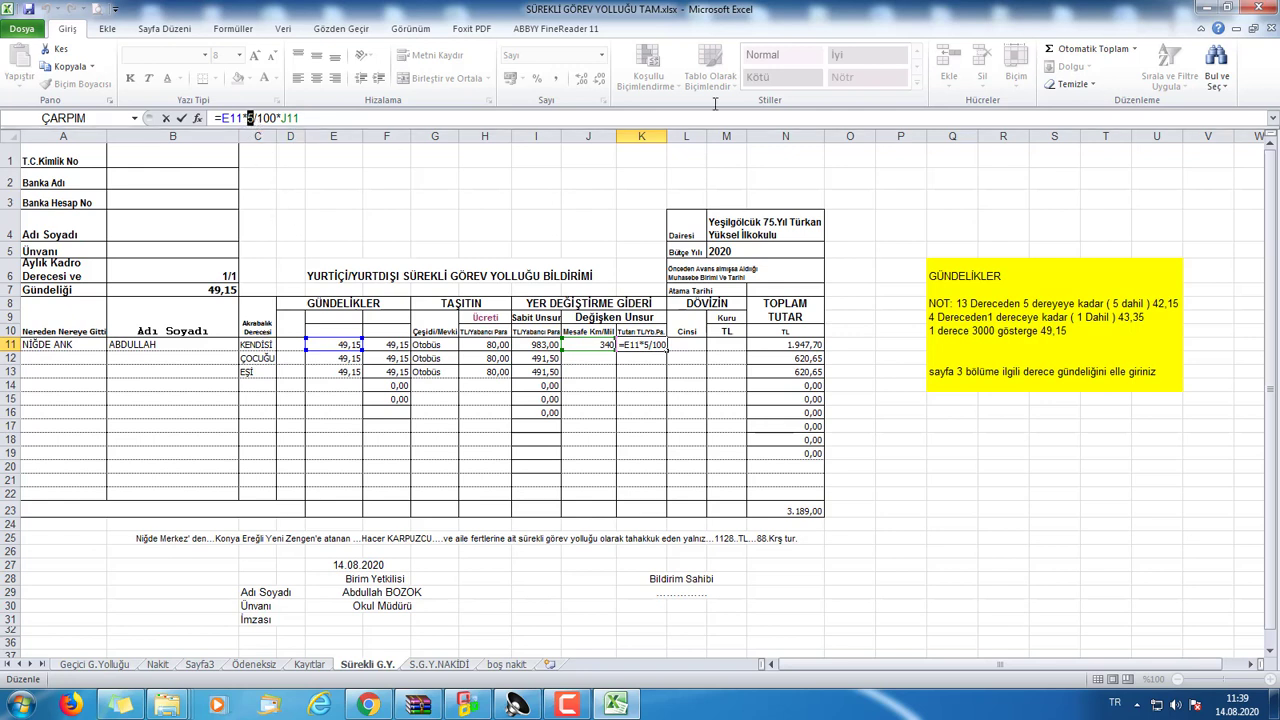
Close the current workbook and open SÜREKLİ GÖREV YOLLUĞU-2020 EŞ YARIM from the folder
{"action": "left_click", "coordinate": [1263, 8]}
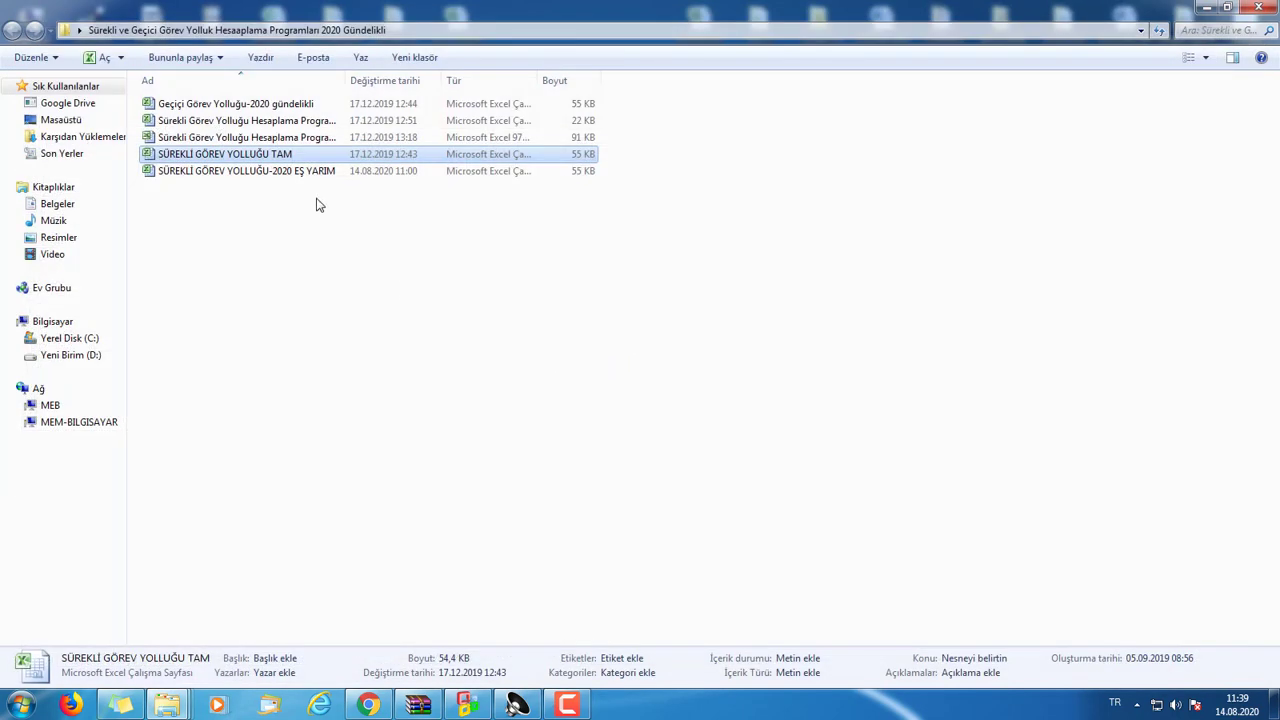
{"action": "double_click", "coordinate": [294, 171]}
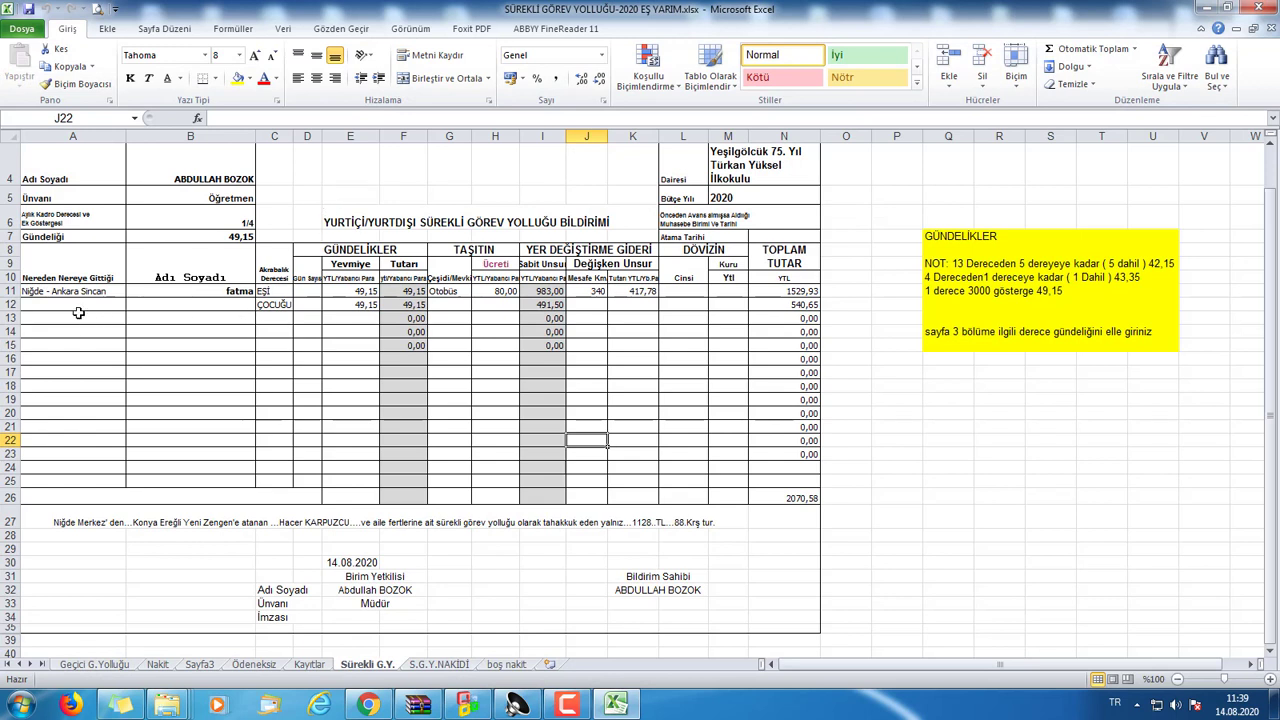
Review the route, name, relationship, daily allowance, vehicle type and fare entries in row 11
{"action": "left_click", "coordinate": [74, 308]}
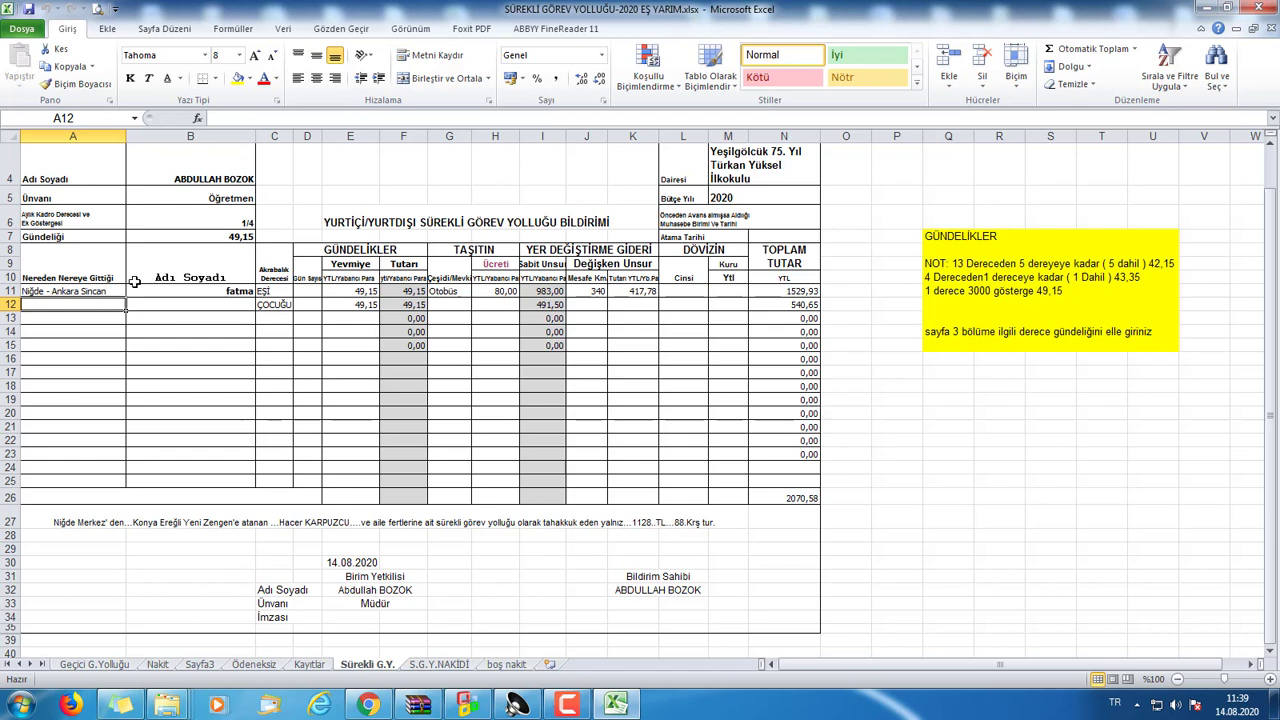
{"action": "left_click", "coordinate": [66, 291]}
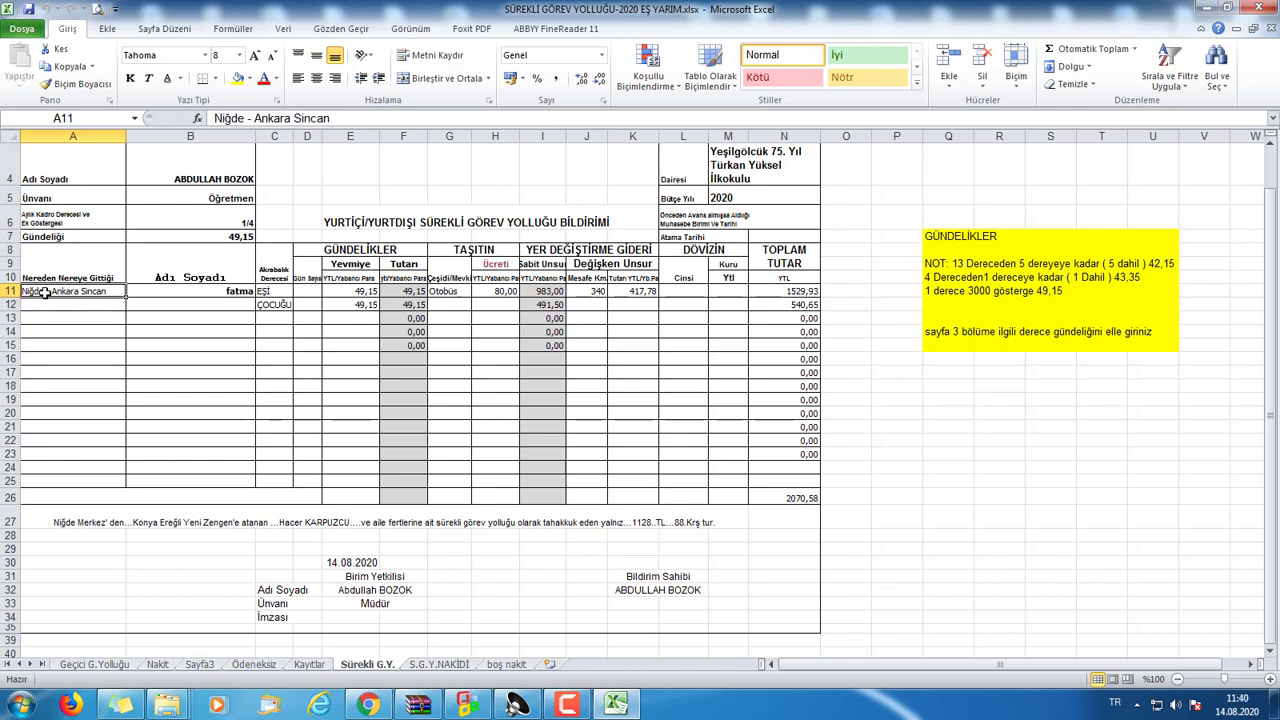
{"action": "left_click", "coordinate": [236, 291]}
{"action": "left_click", "coordinate": [265, 292]}
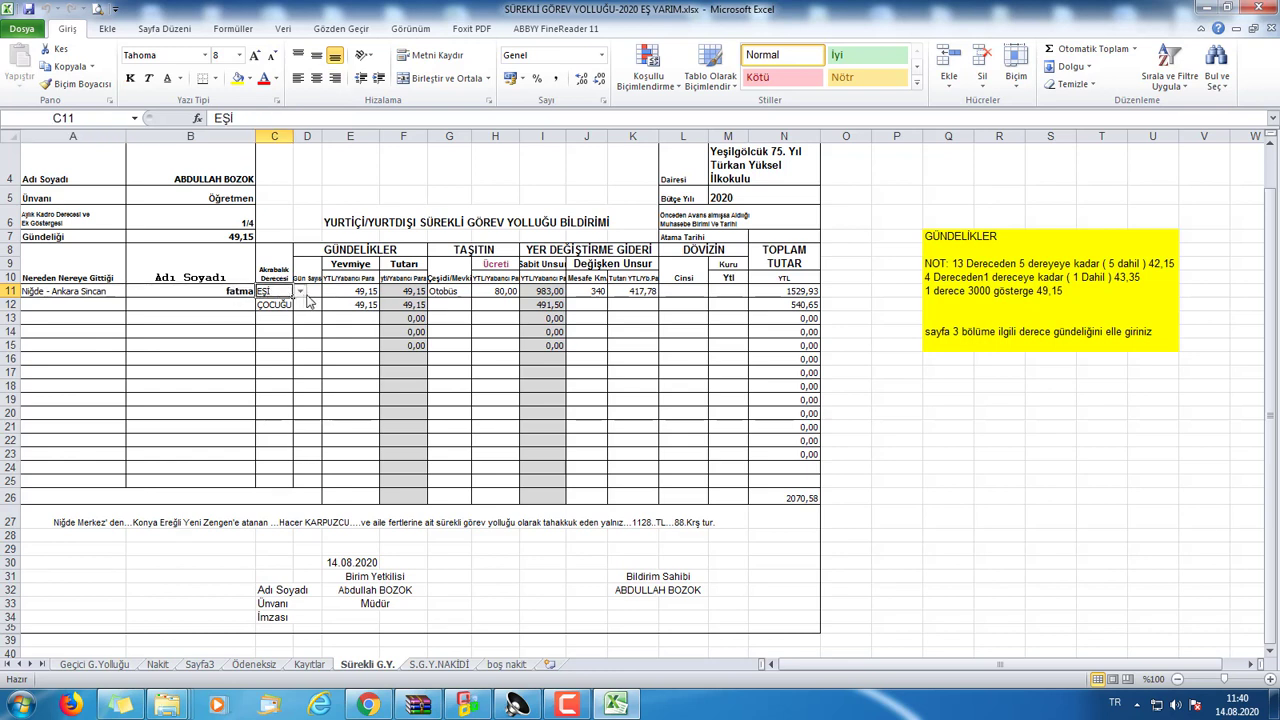
{"action": "left_click", "coordinate": [358, 291]}
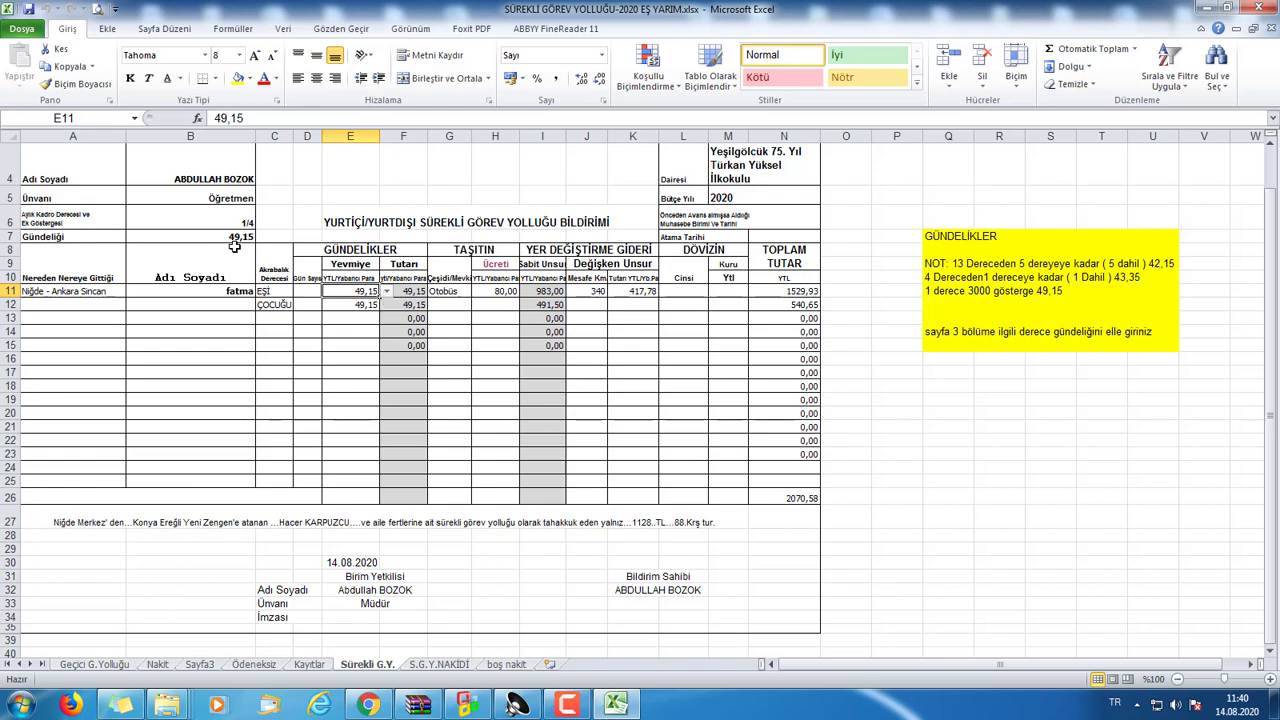
{"action": "left_click", "coordinate": [454, 291]}
{"action": "left_click", "coordinate": [500, 291]}
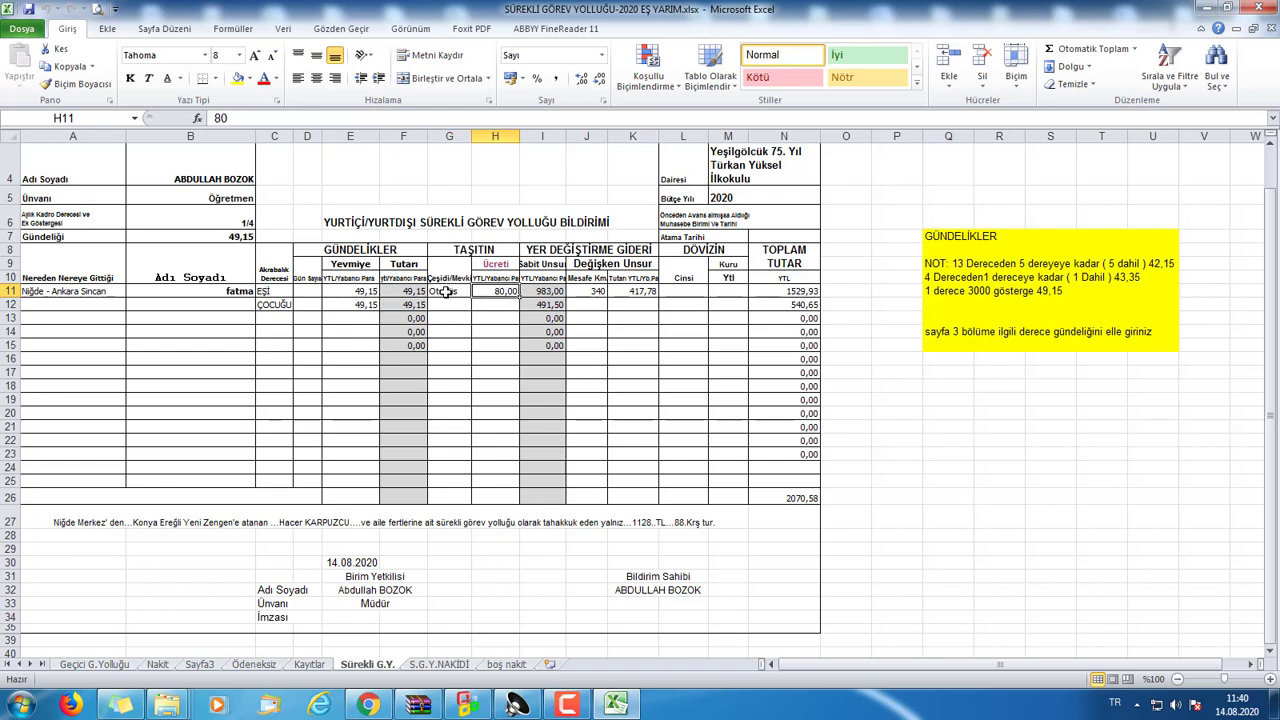
Try distances of 370 and 300 km in J11 to compare the resulting distance amount and total
{"action": "left_click", "coordinate": [590, 291]}
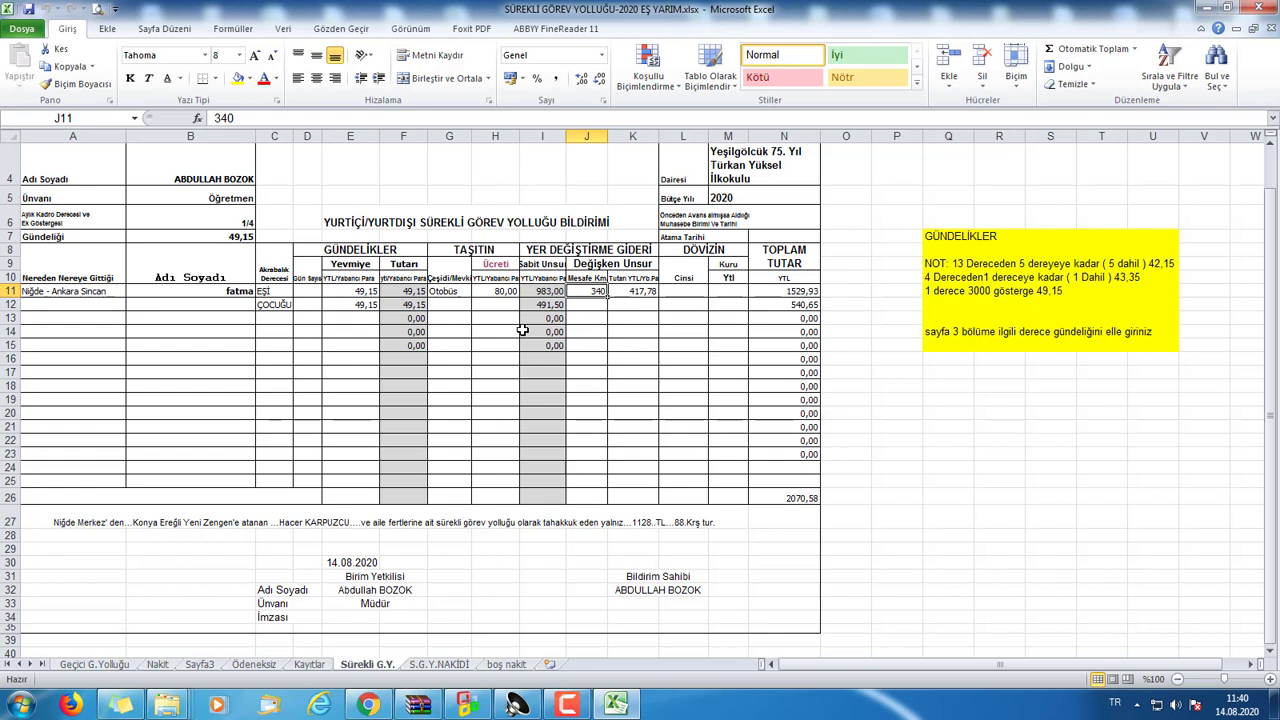
{"action": "type", "text": "37"}
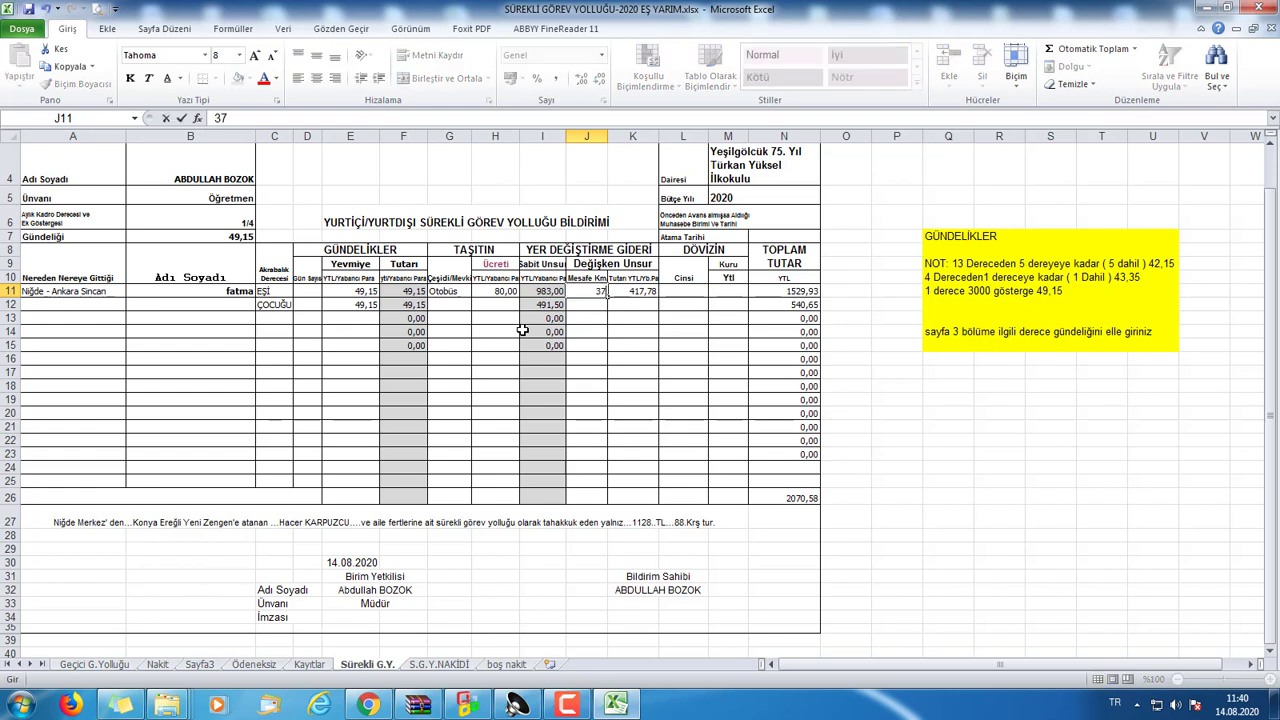
{"action": "type", "text": "0"}
{"action": "left_click", "coordinate": [612, 396]}
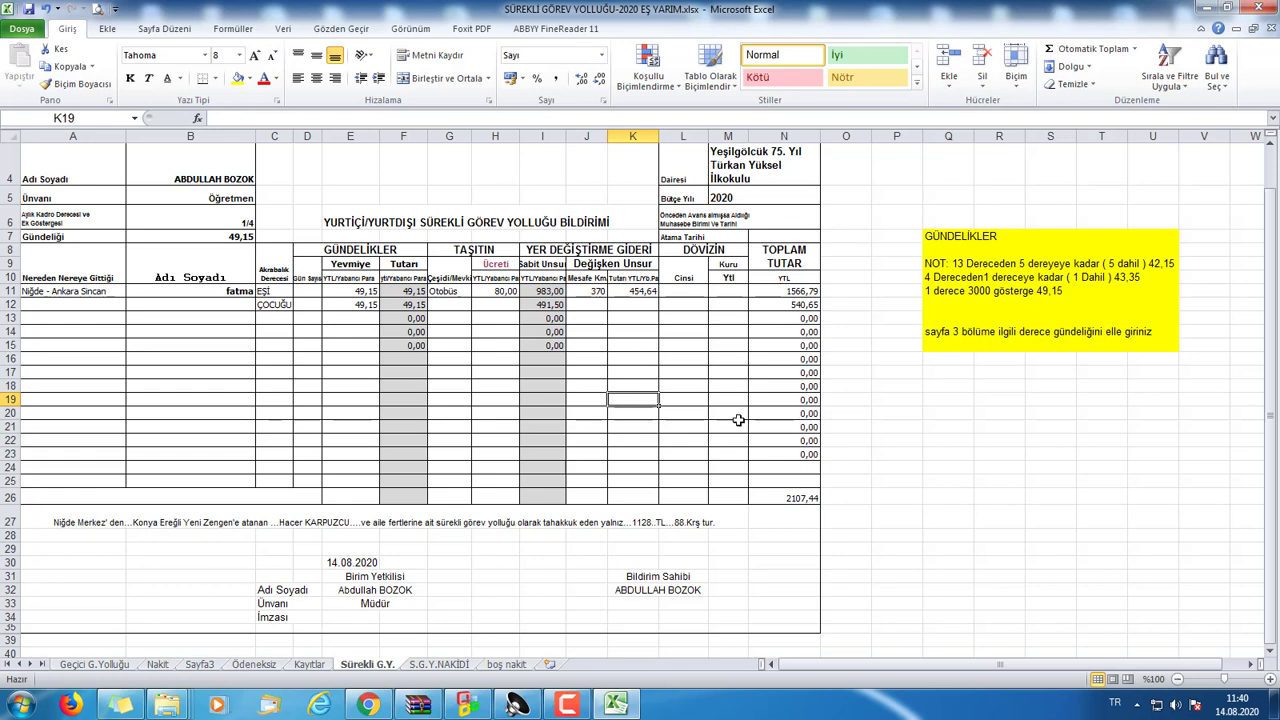
{"action": "left_click", "coordinate": [585, 291]}
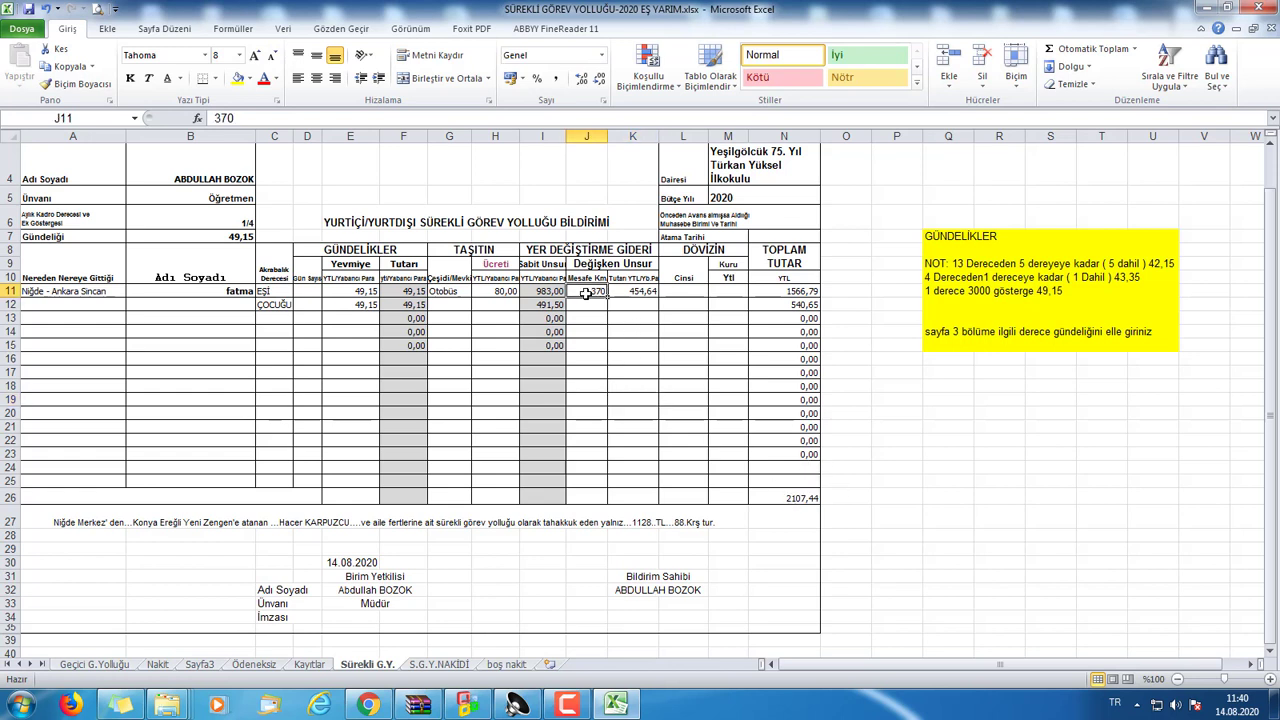
{"action": "type", "text": "30"}
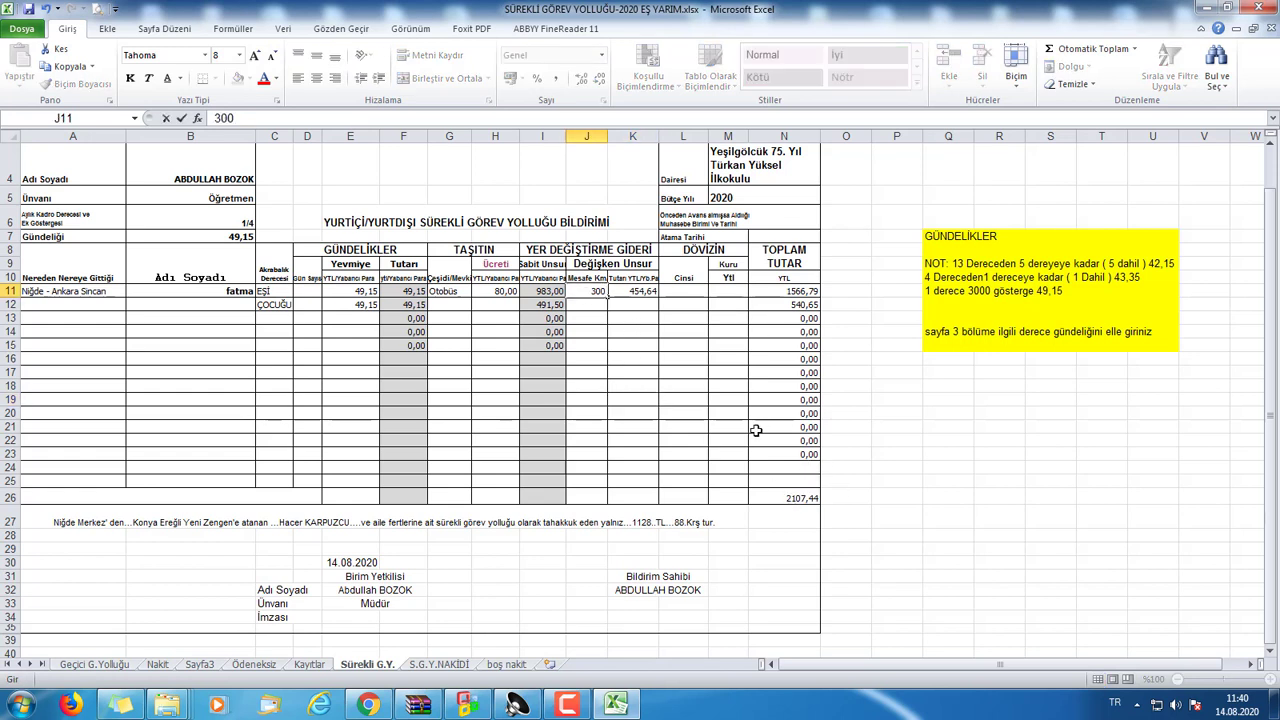
{"action": "left_click", "coordinate": [757, 431]}
Set the distance (Mesafe Km) in J11 to 340
{"action": "left_click", "coordinate": [597, 291]}
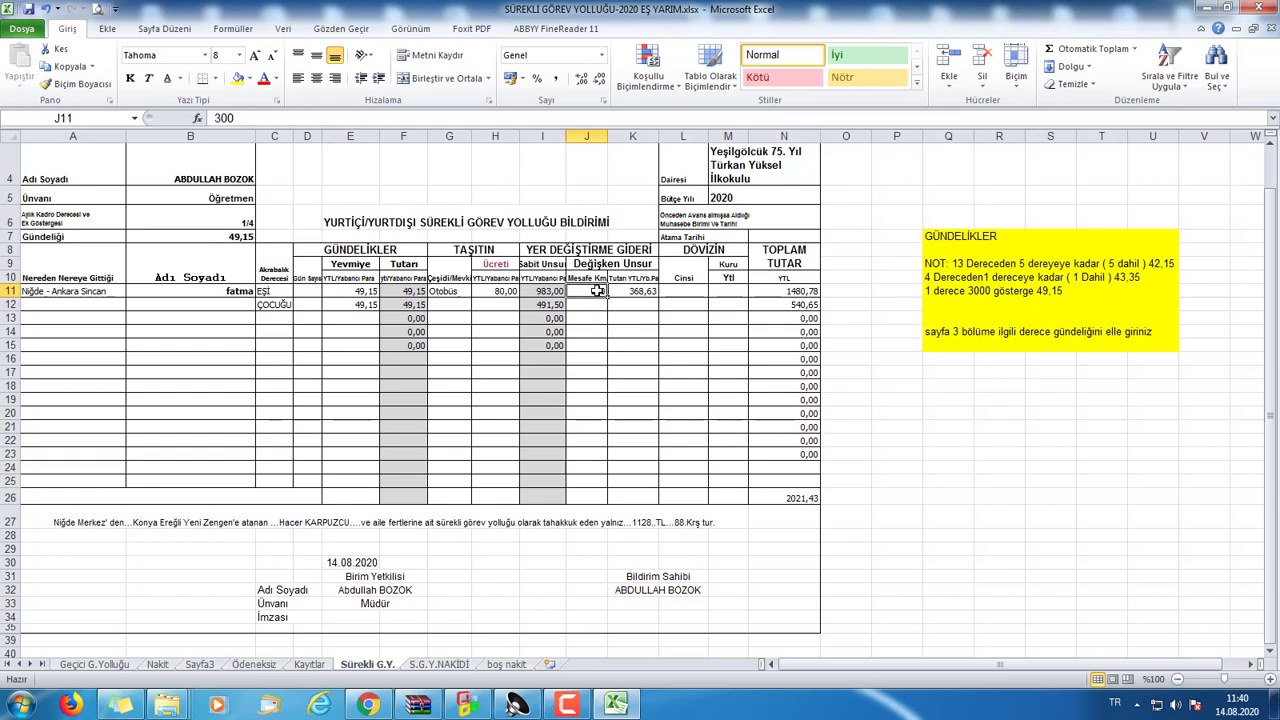
{"action": "type", "text": "340"}
{"action": "left_click", "coordinate": [587, 397]}
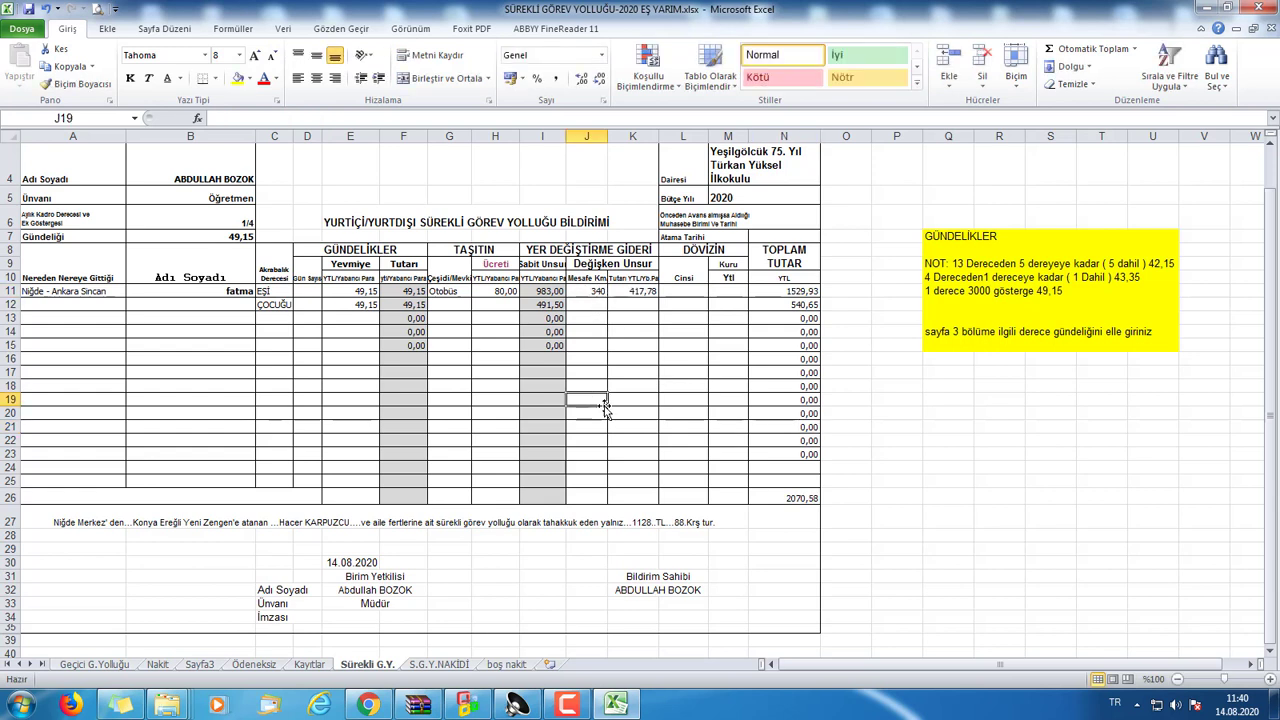
Choose ÇOCUĞU as the relationship in C12 and check the daily allowance in E12
{"action": "left_click", "coordinate": [268, 305]}
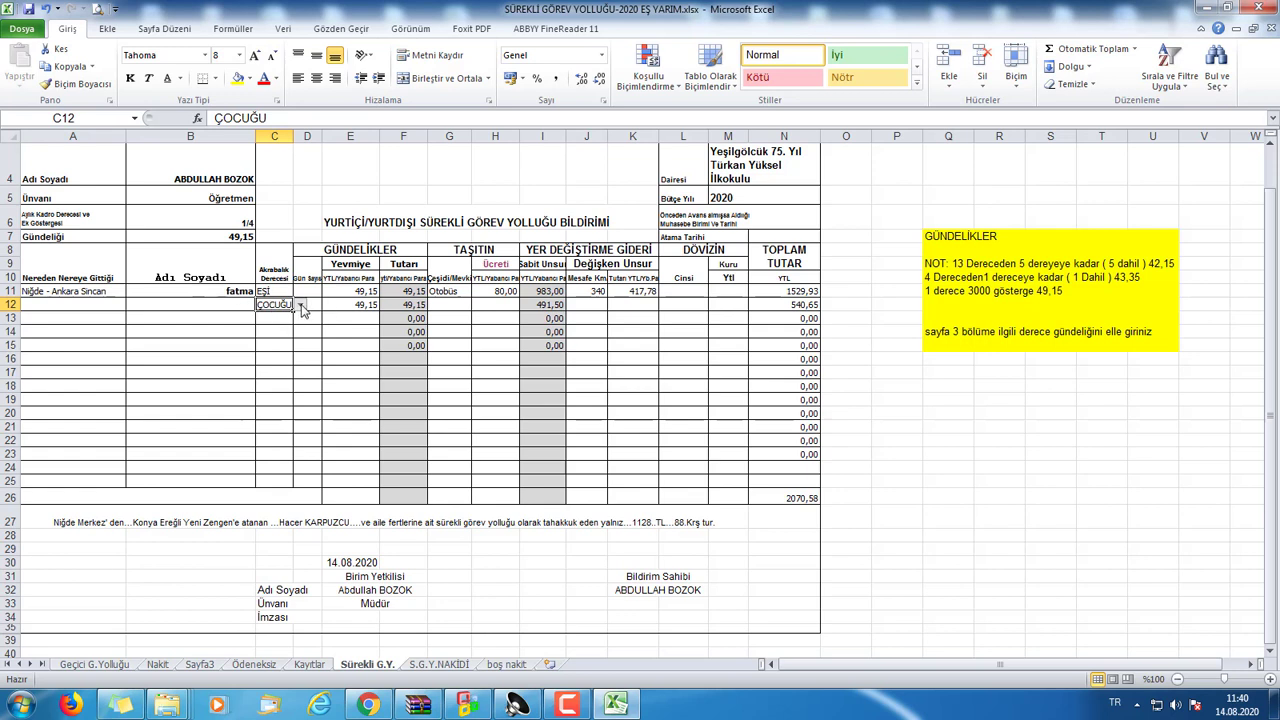
{"action": "left_click", "coordinate": [301, 308]}
{"action": "left_click", "coordinate": [281, 342]}
{"action": "left_click", "coordinate": [358, 306]}
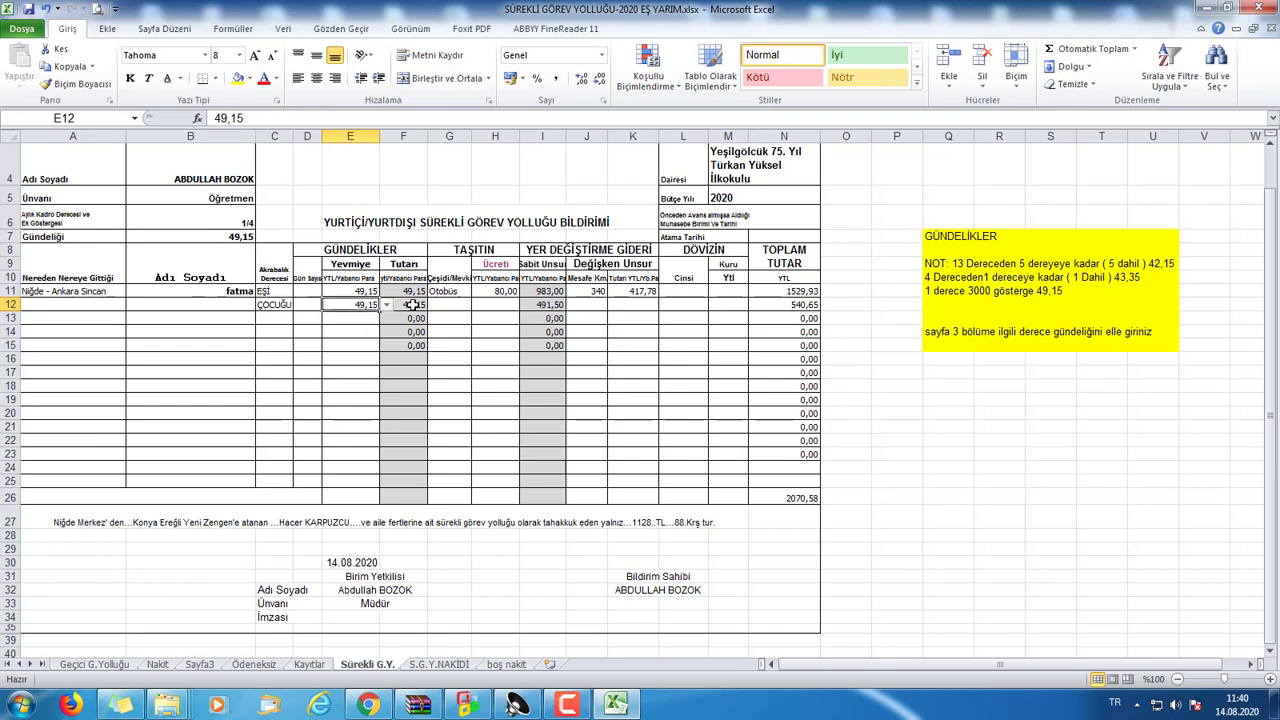
Copy the Otobüs type and 80,00 fare from G11:H11 into G12:H12 for the ÇOCUĞU row
{"action": "left_click_drag", "start_coordinate": [440, 291], "coordinate": [500, 291]}
{"action": "right_click", "coordinate": [506, 292]}
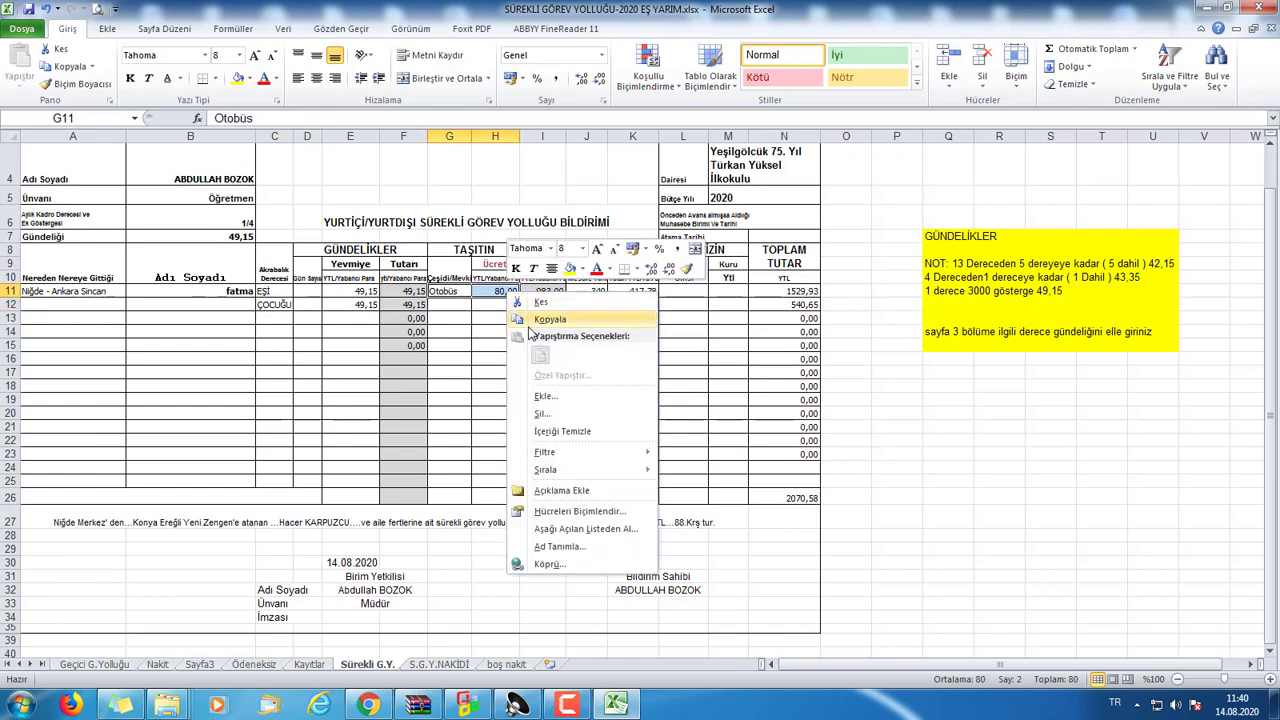
{"action": "left_click", "coordinate": [530, 331]}
{"action": "right_click", "coordinate": [440, 305]}
{"action": "left_click", "coordinate": [472, 371]}
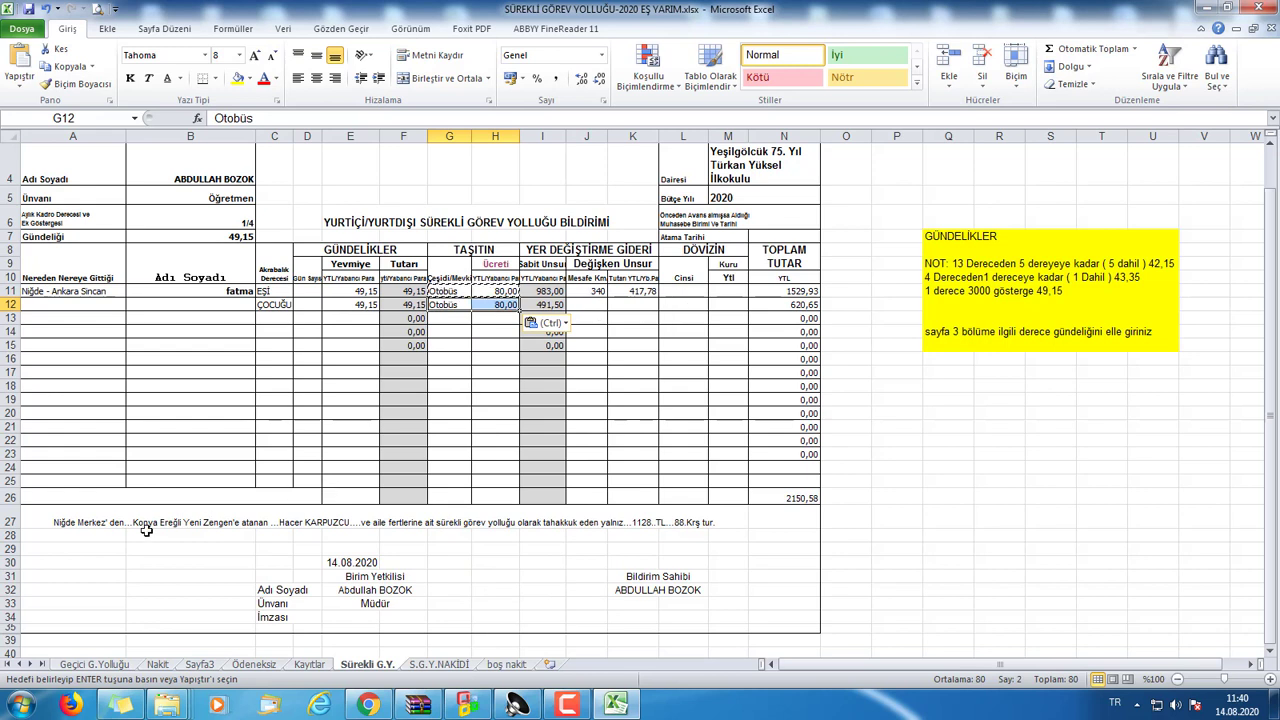
Select the declaration sentence in A27 to review its wording
{"action": "left_click", "coordinate": [93, 522]}
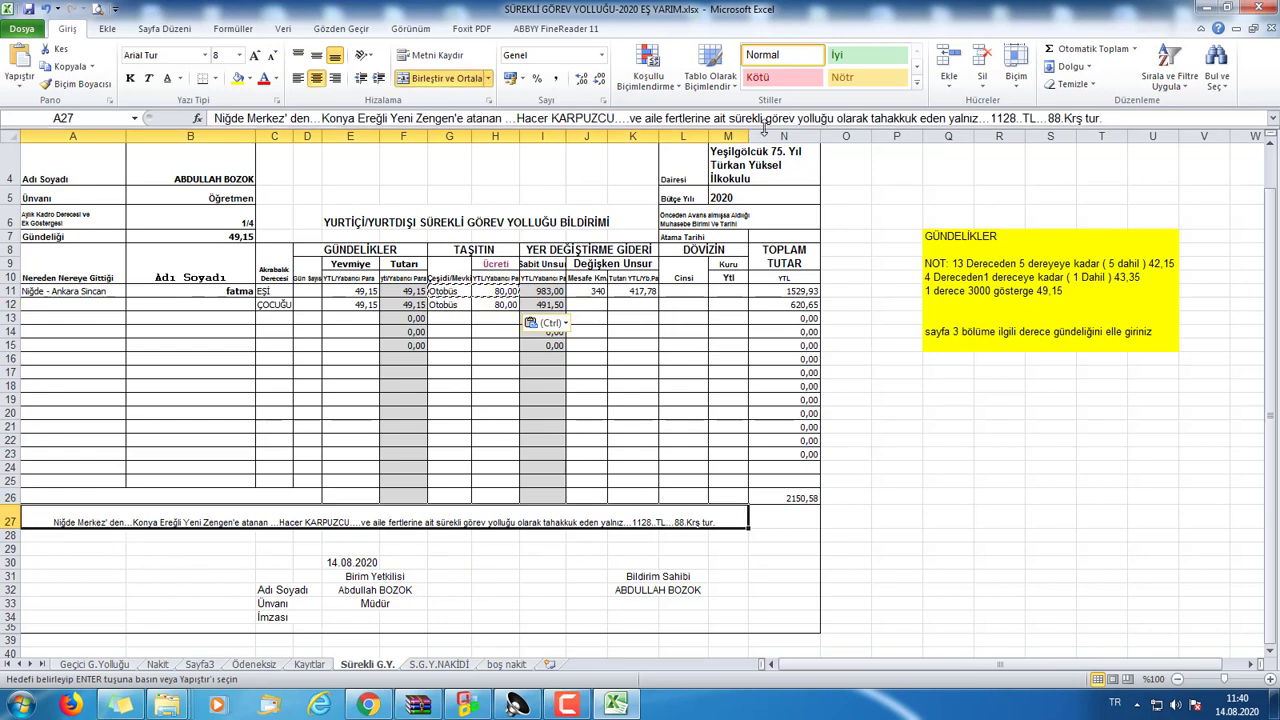
{"action": "left_click", "coordinate": [566, 705]}
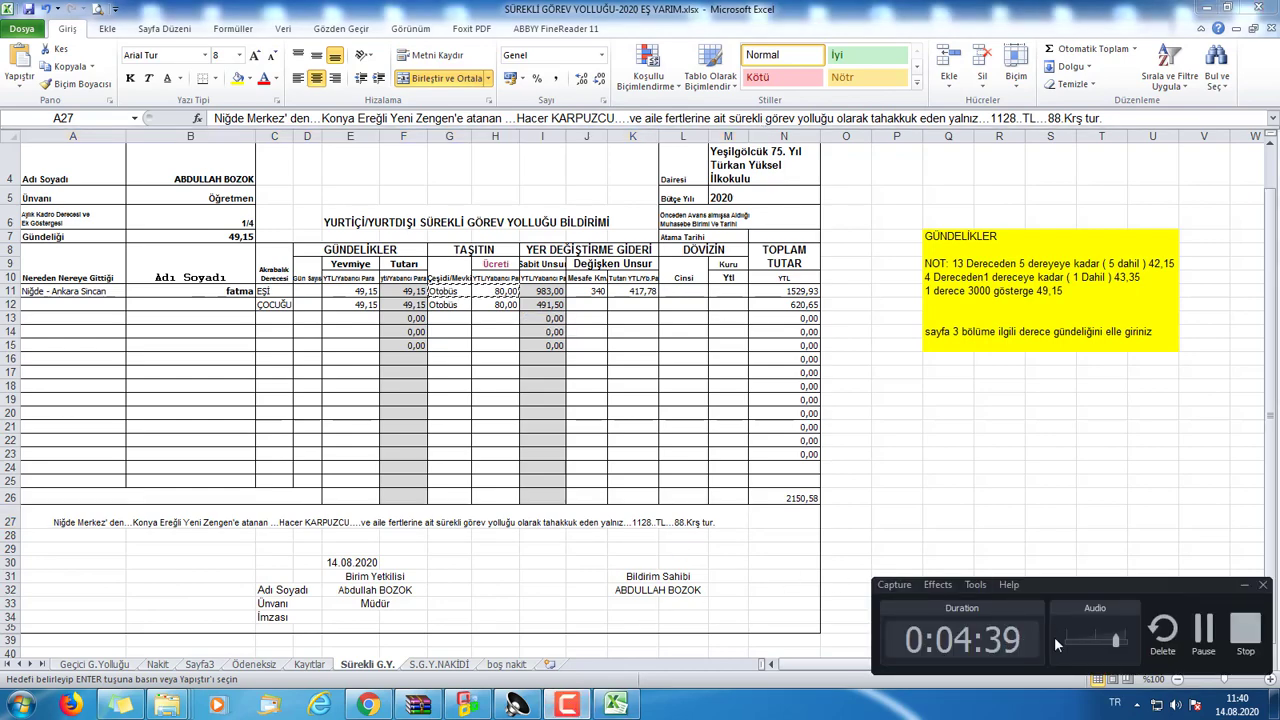